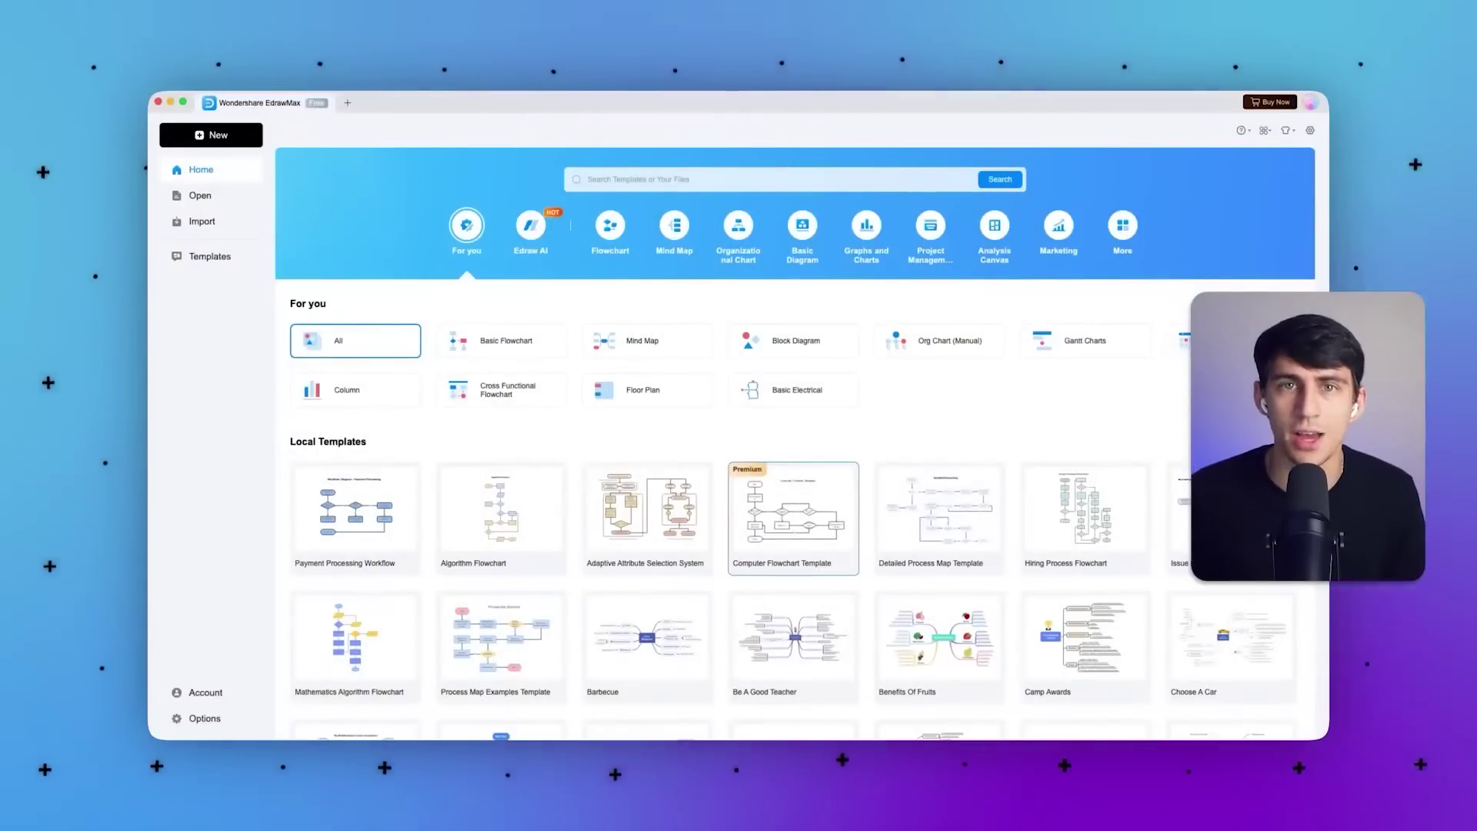
Open the loan system activity diagram template from the UML Activity Diagram templates in the Software Development category.
mouse_move(1122, 225)
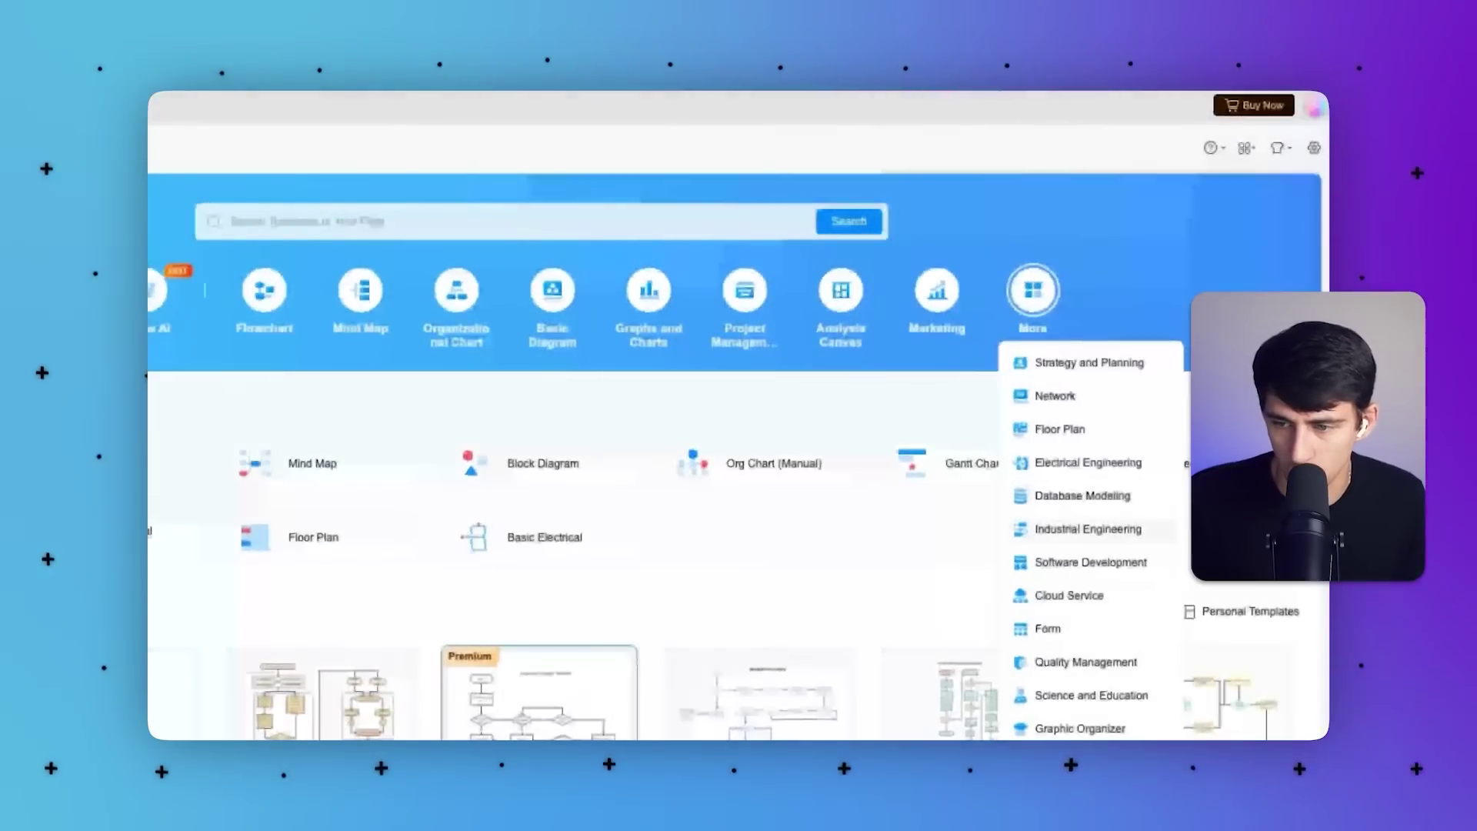
left_click(1090, 562)
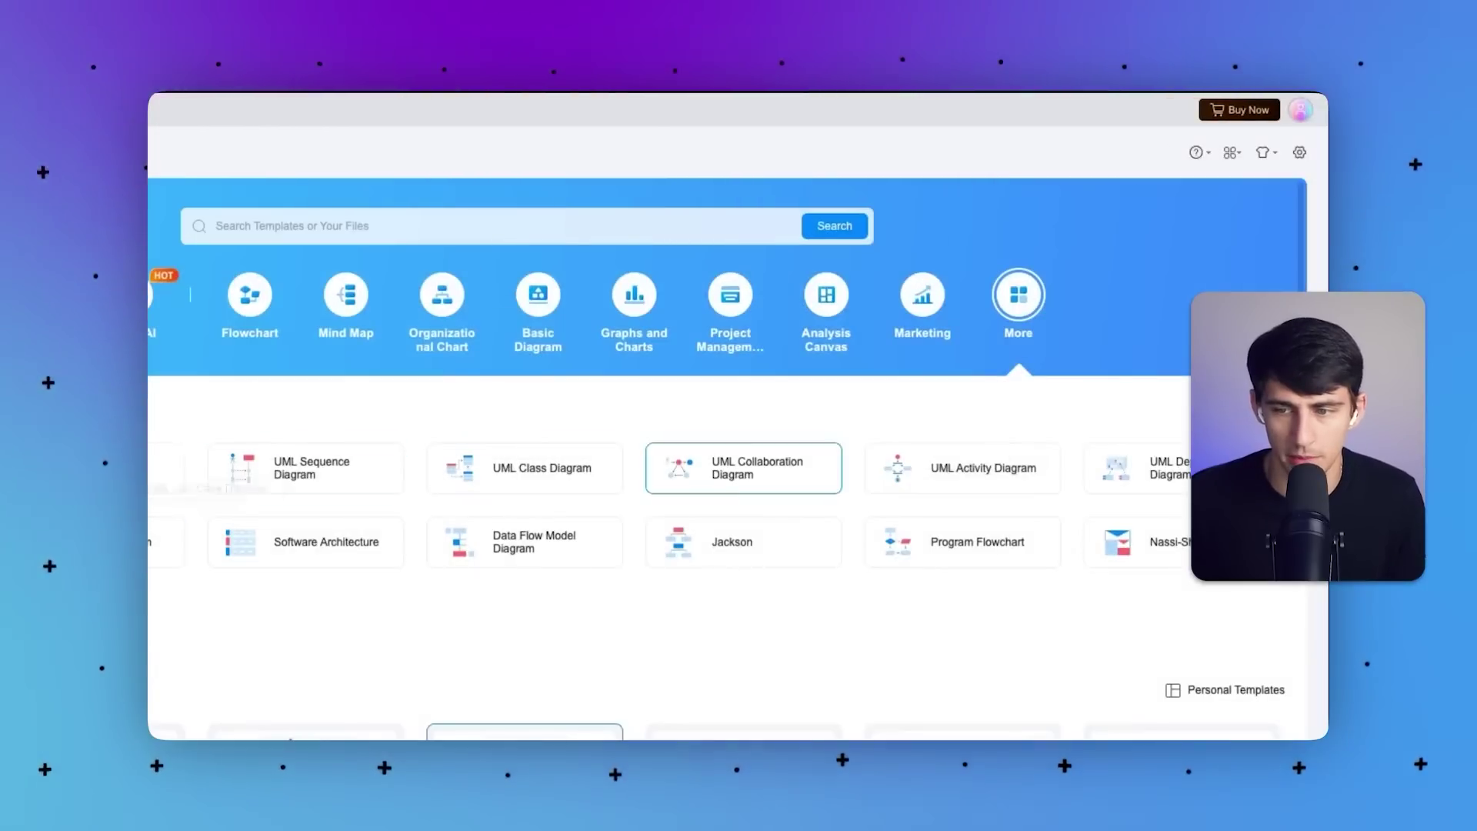
left_click(926, 479)
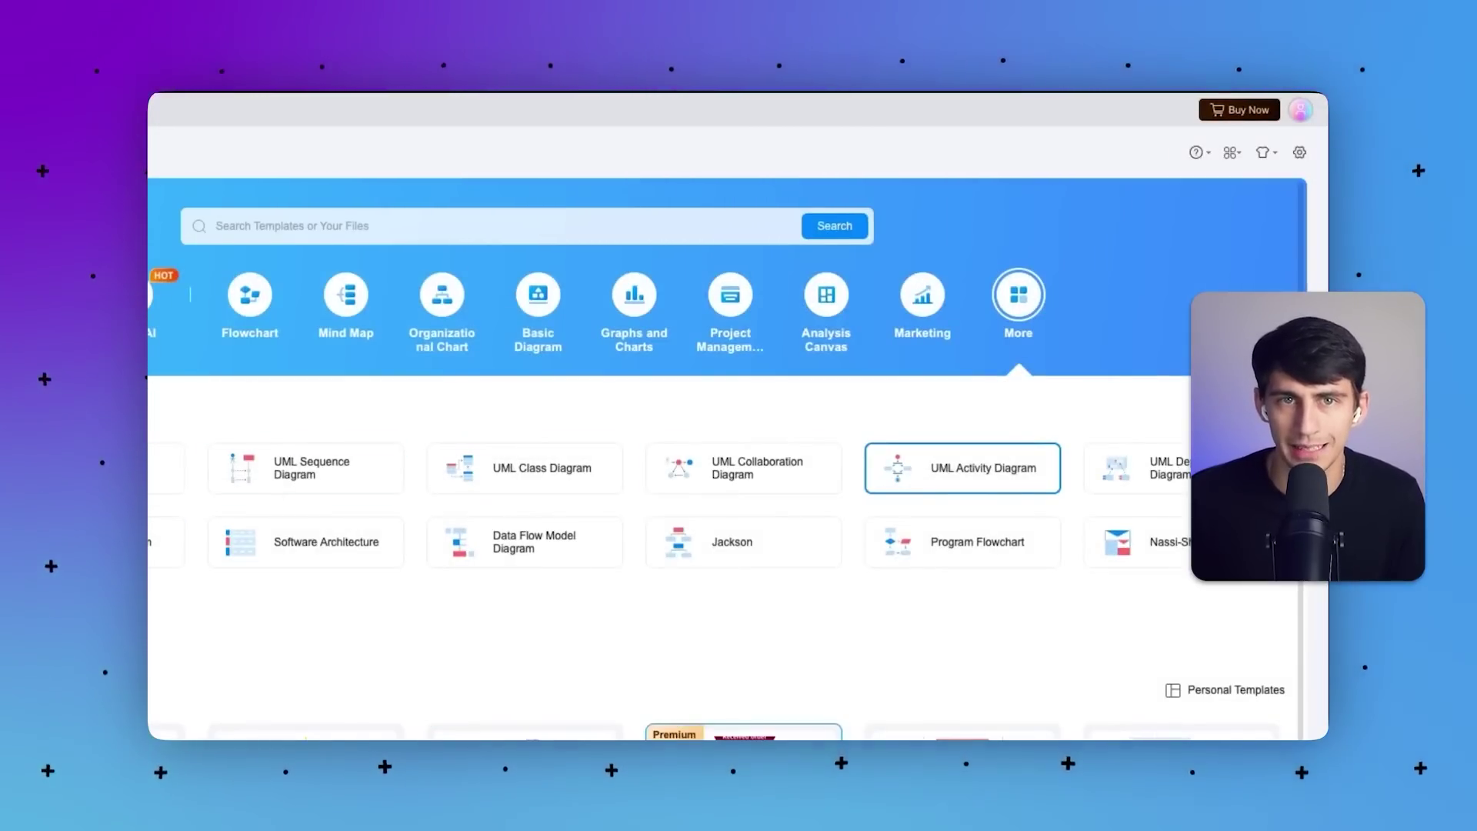
scroll(962, 473, "down", 5)
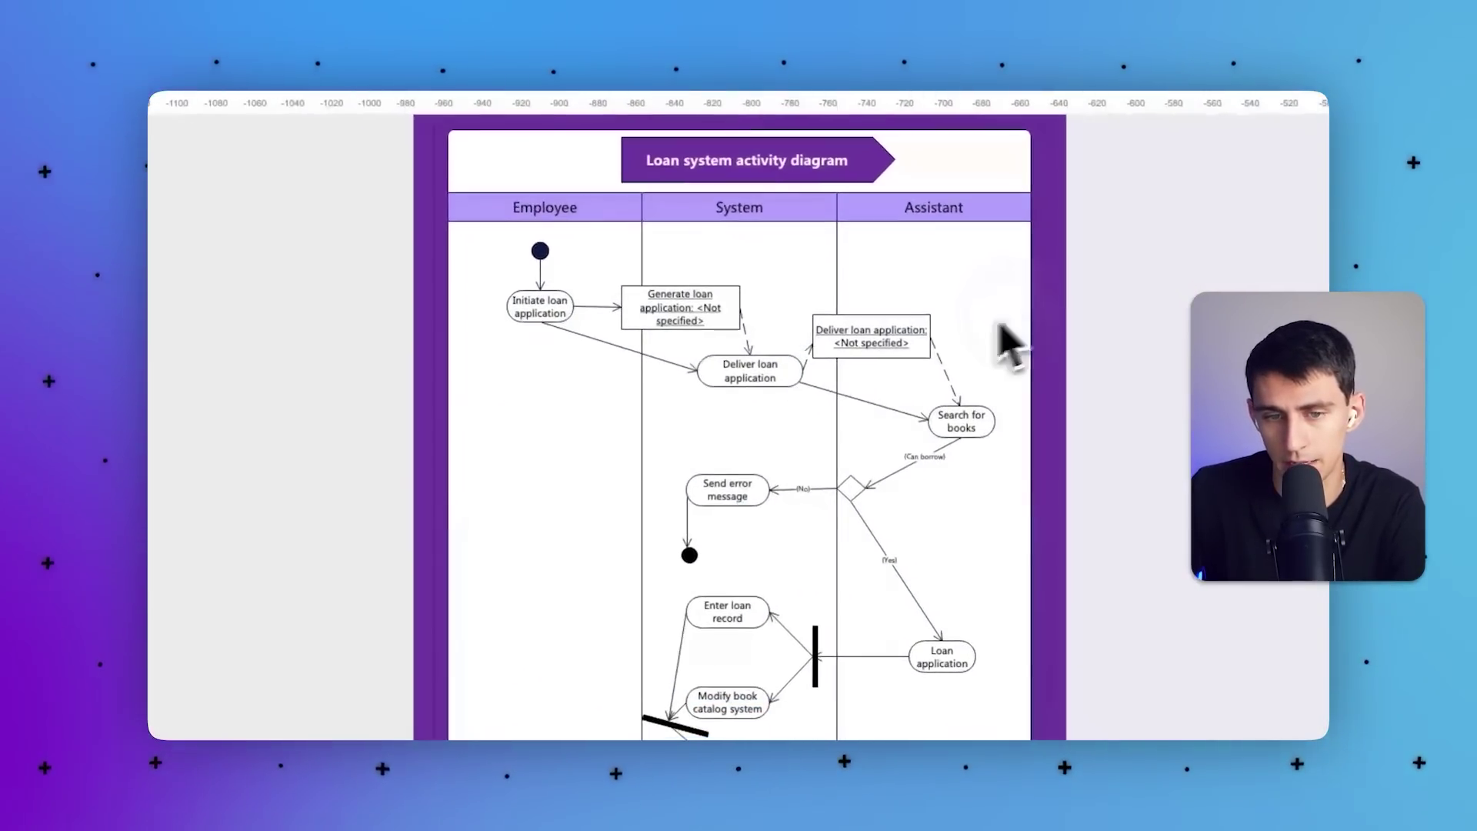
left_click(1032, 436)
left_click(1222, 453)
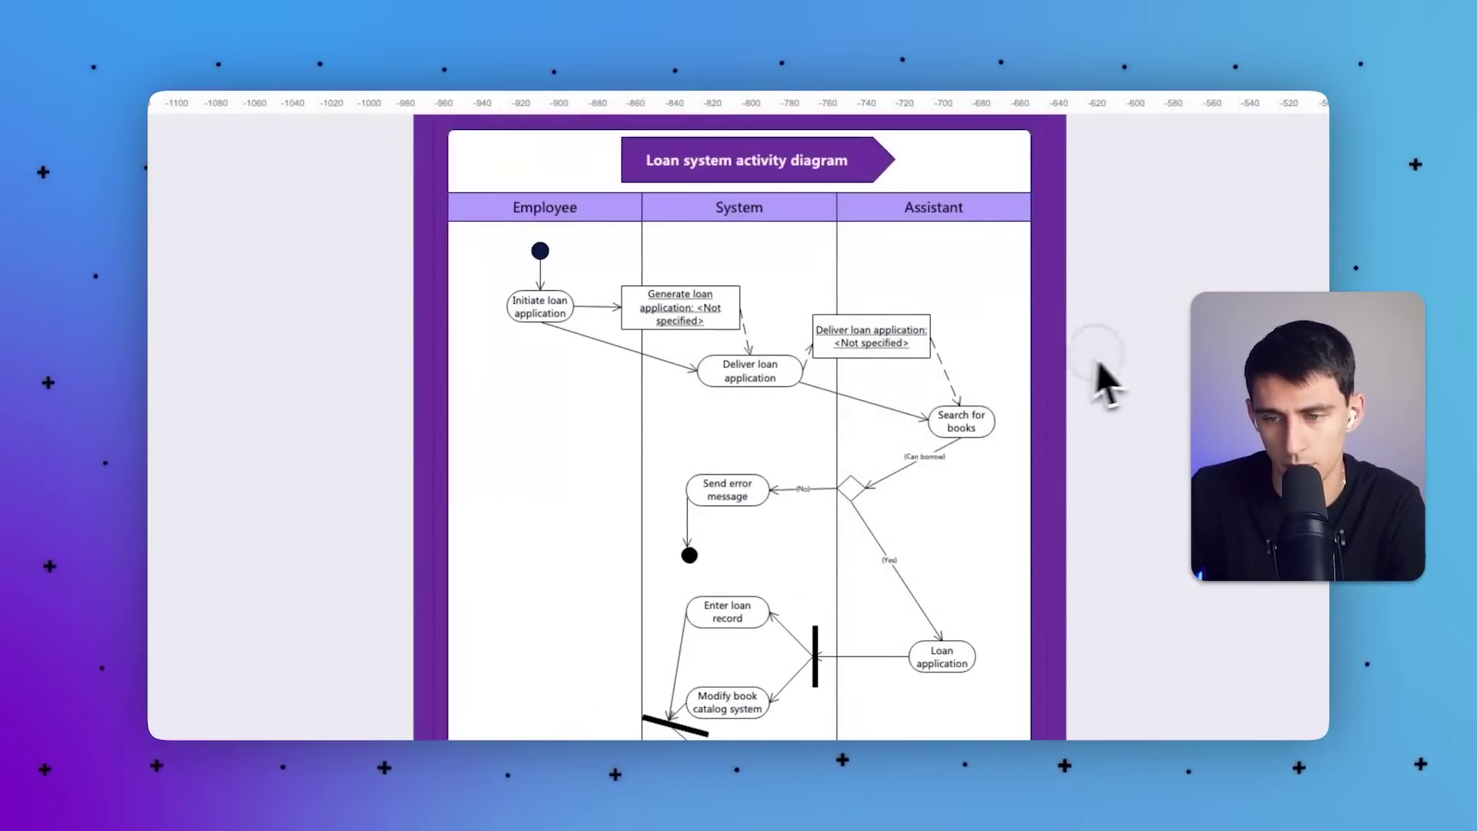
Search the symbol libraries for "uml" and add the UML Activity State Diagram library.
left_click(460, 385)
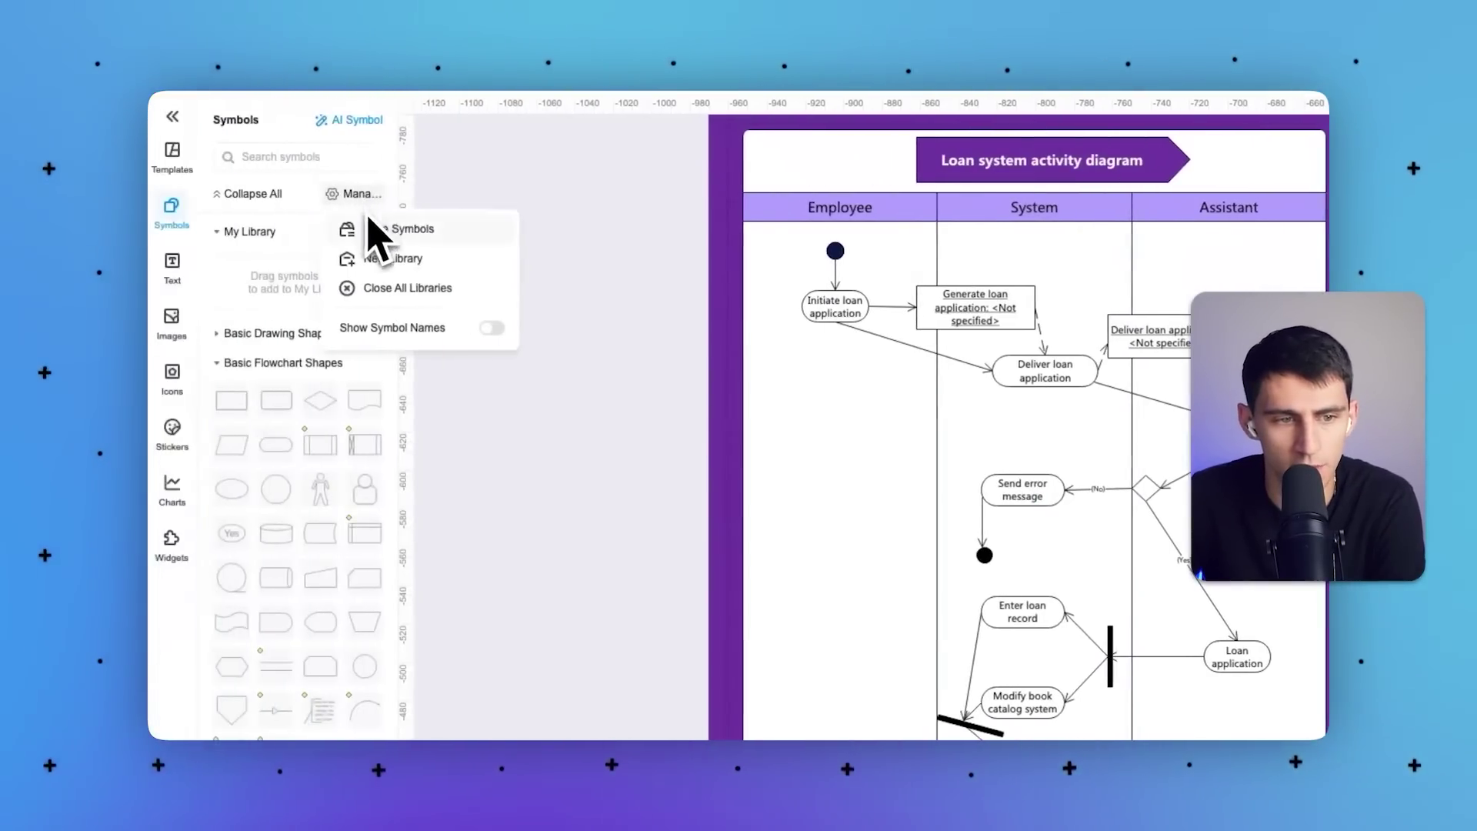
left_click(371, 228)
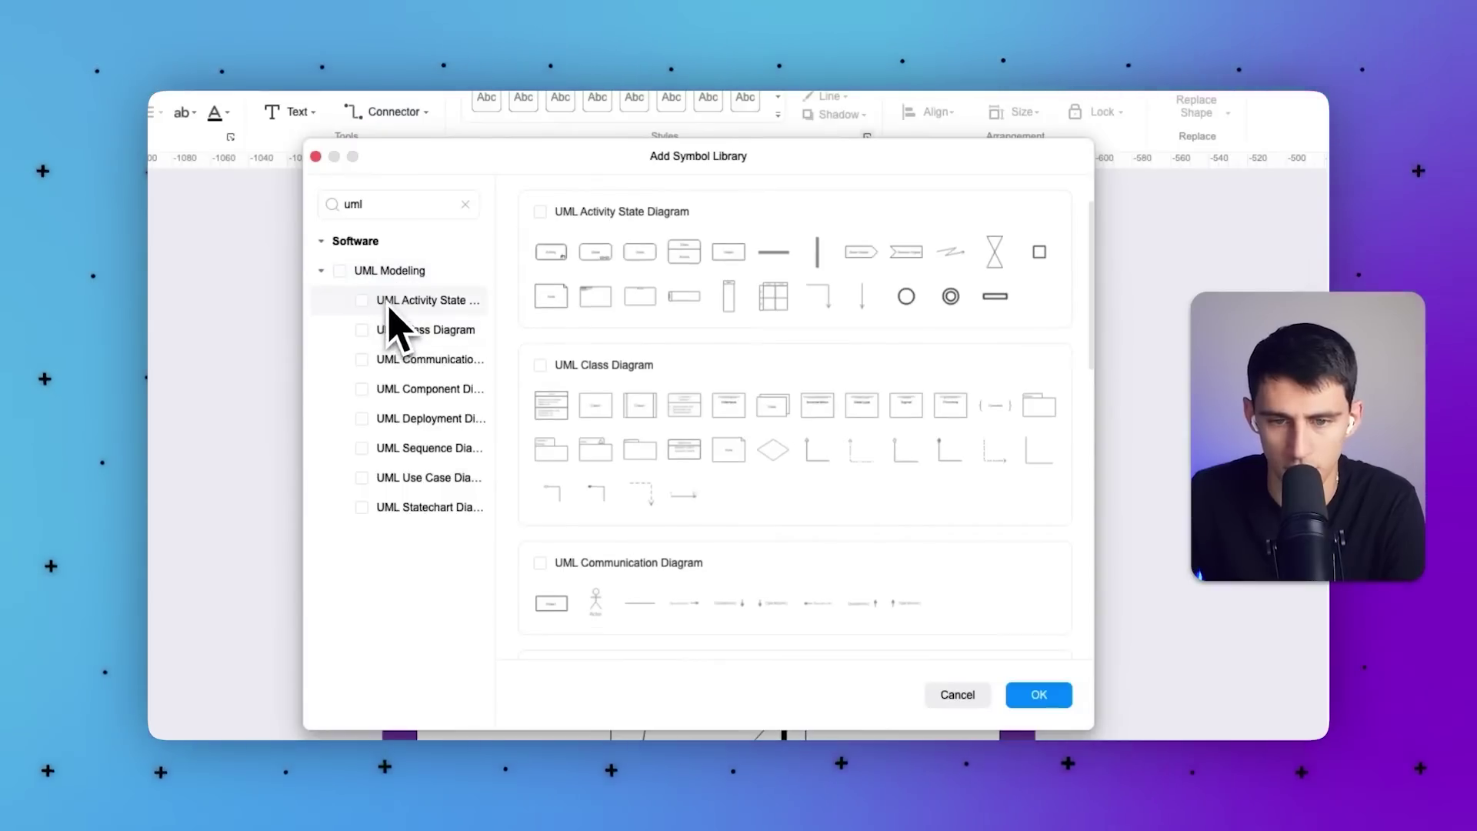
left_click(1057, 701)
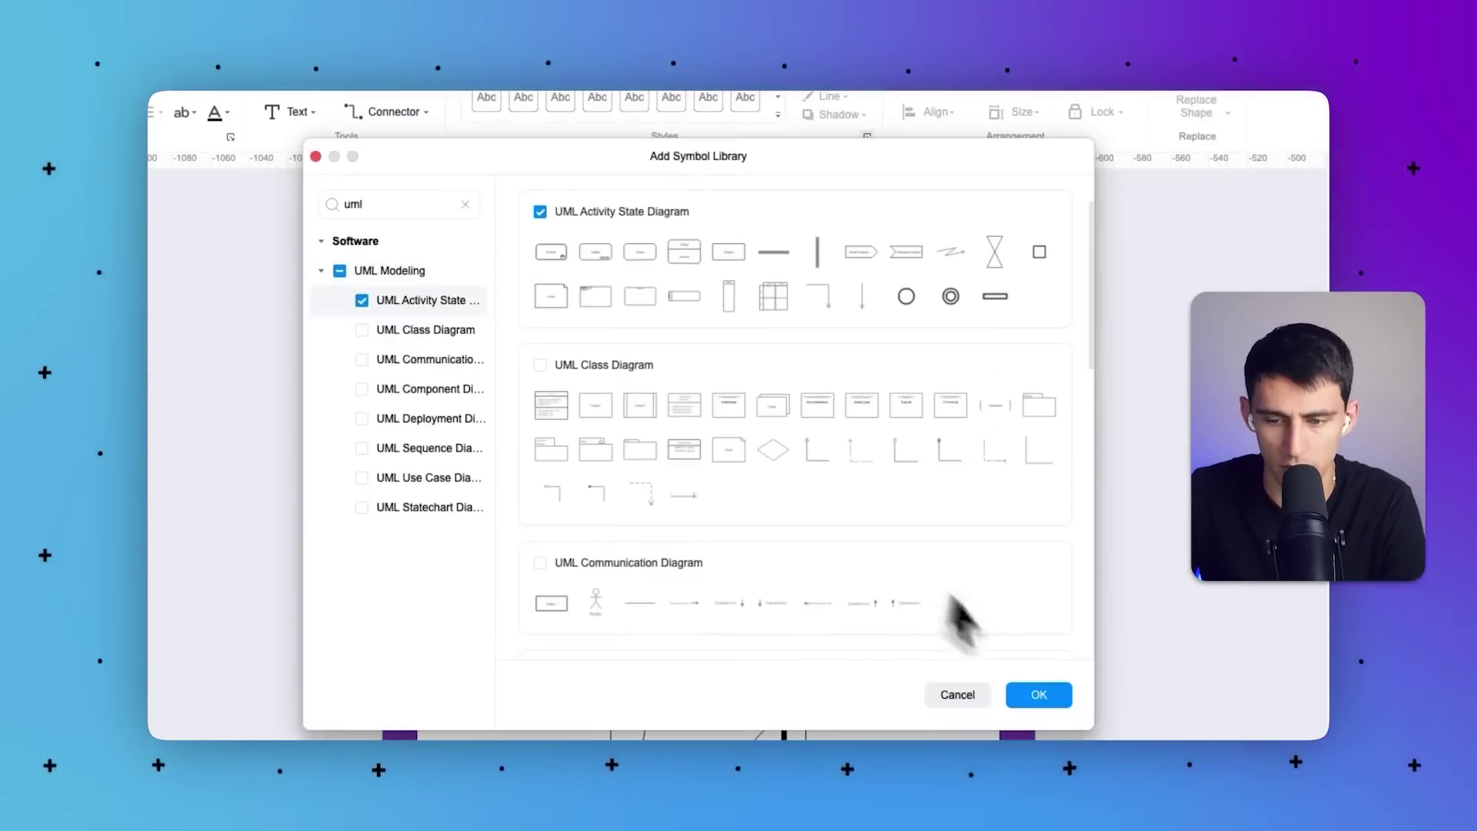
left_click(1051, 698)
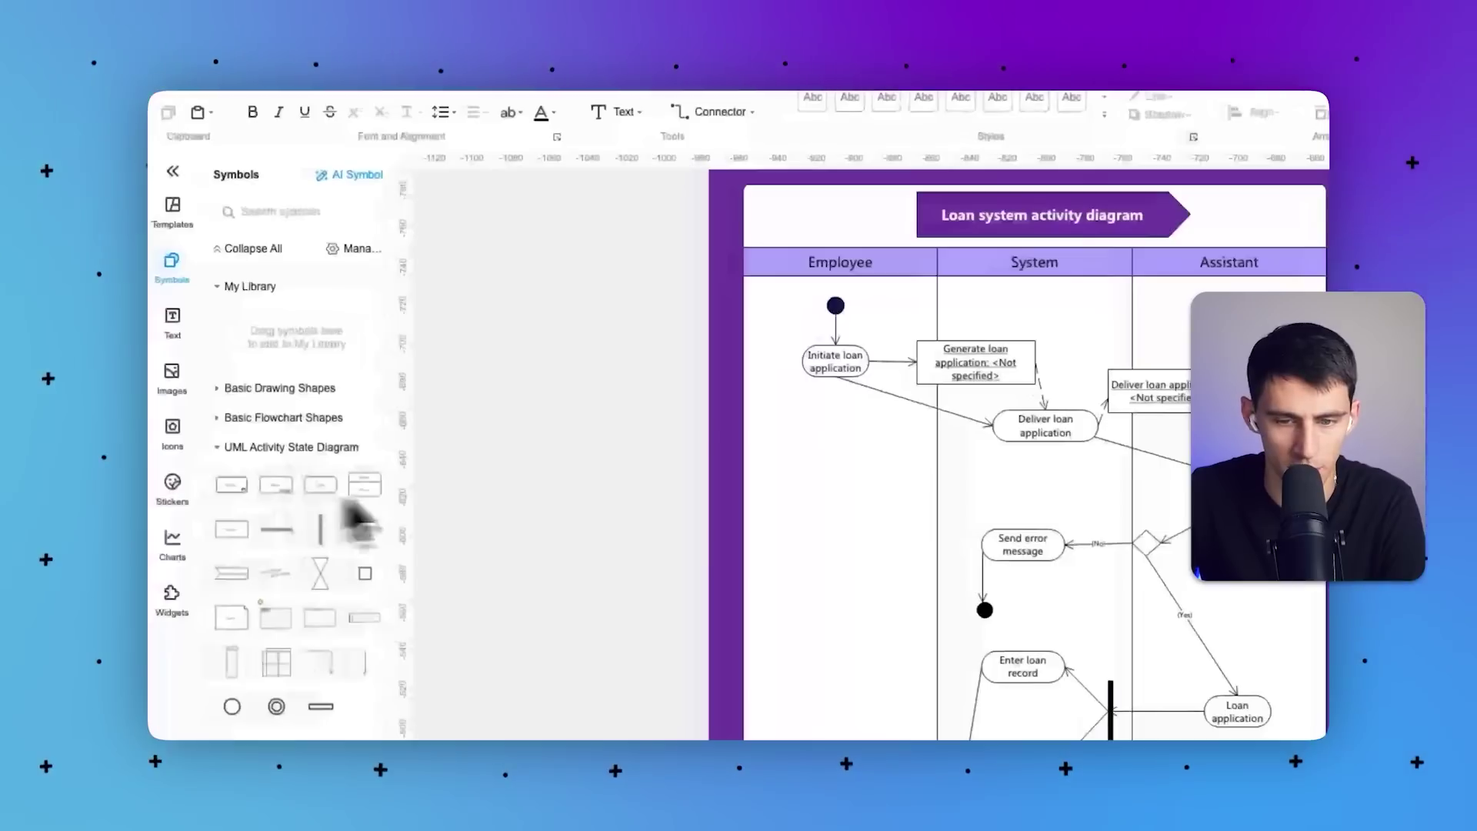
Try out placing the vertical bar symbol from the UML Activity State Diagram library on the canvas.
left_click(877, 388)
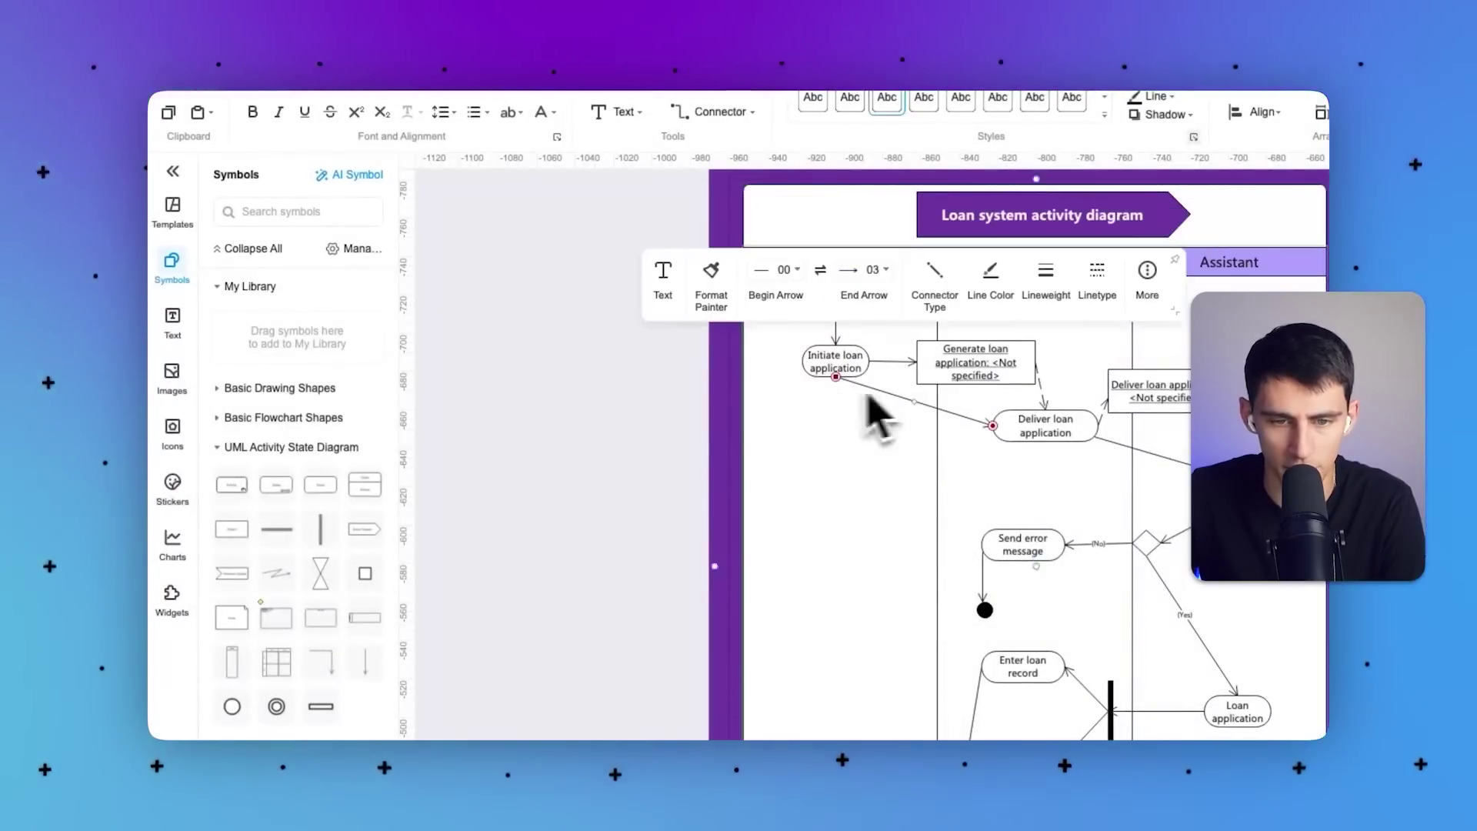
left_click(649, 385)
left_click_drag(320, 529, 731, 494)
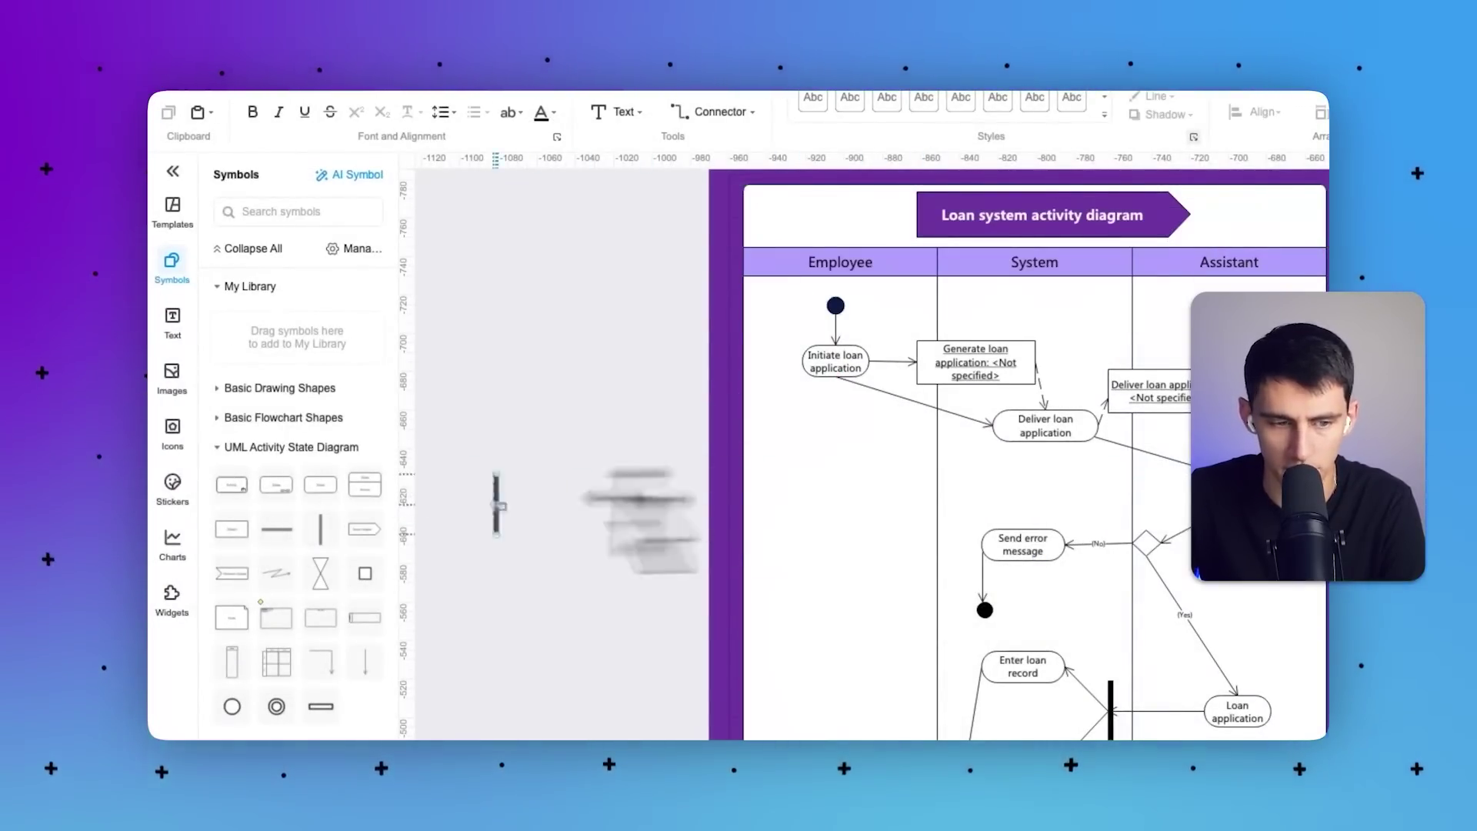
left_click_drag(581, 507, 390, 527)
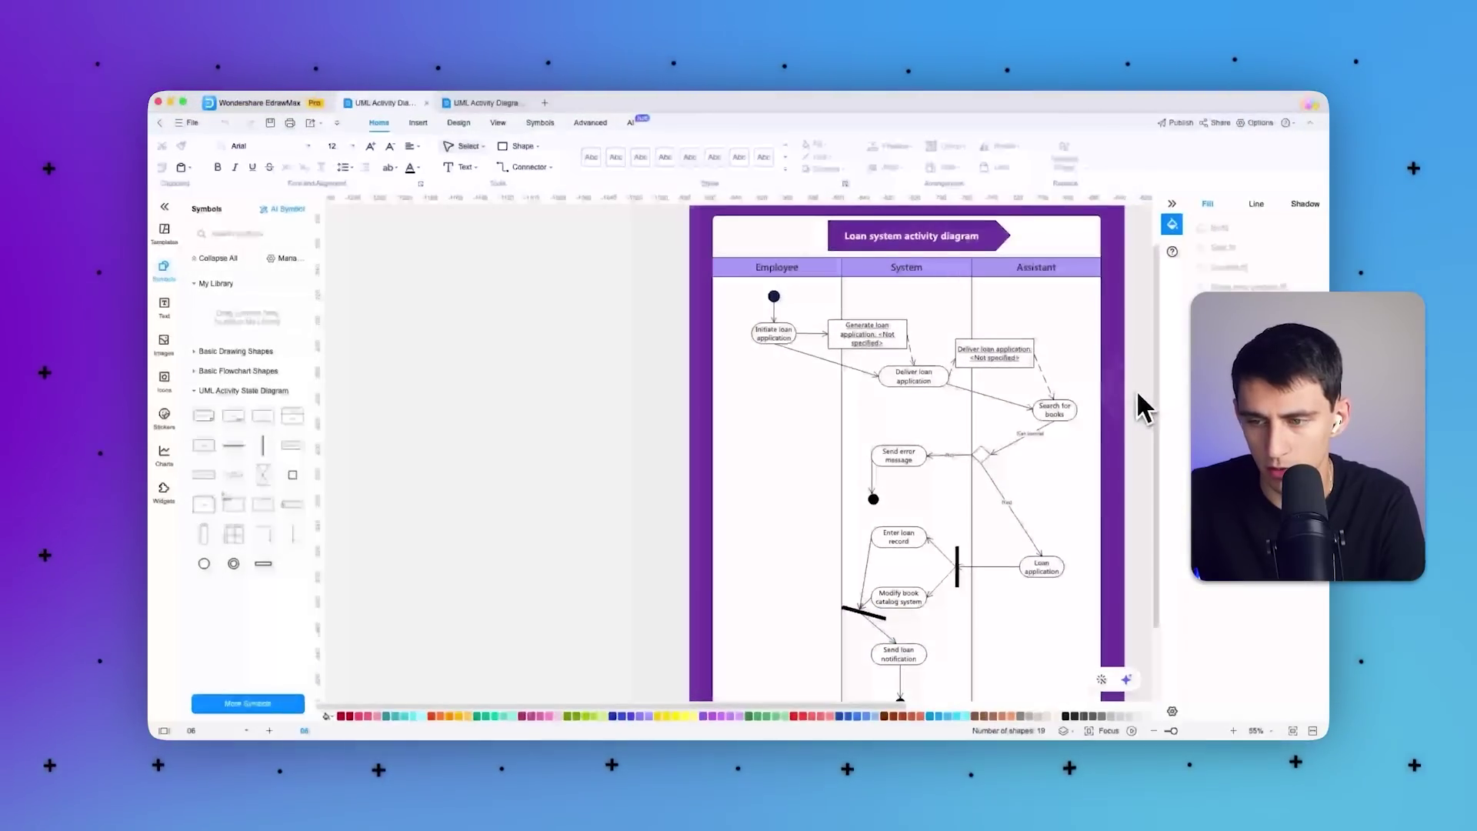
Place a Send Signal symbol in the Employee lane below the "Initiate loan application" node.
left_click_drag(1139, 392, 998, 403)
left_click_drag(294, 445, 569, 416)
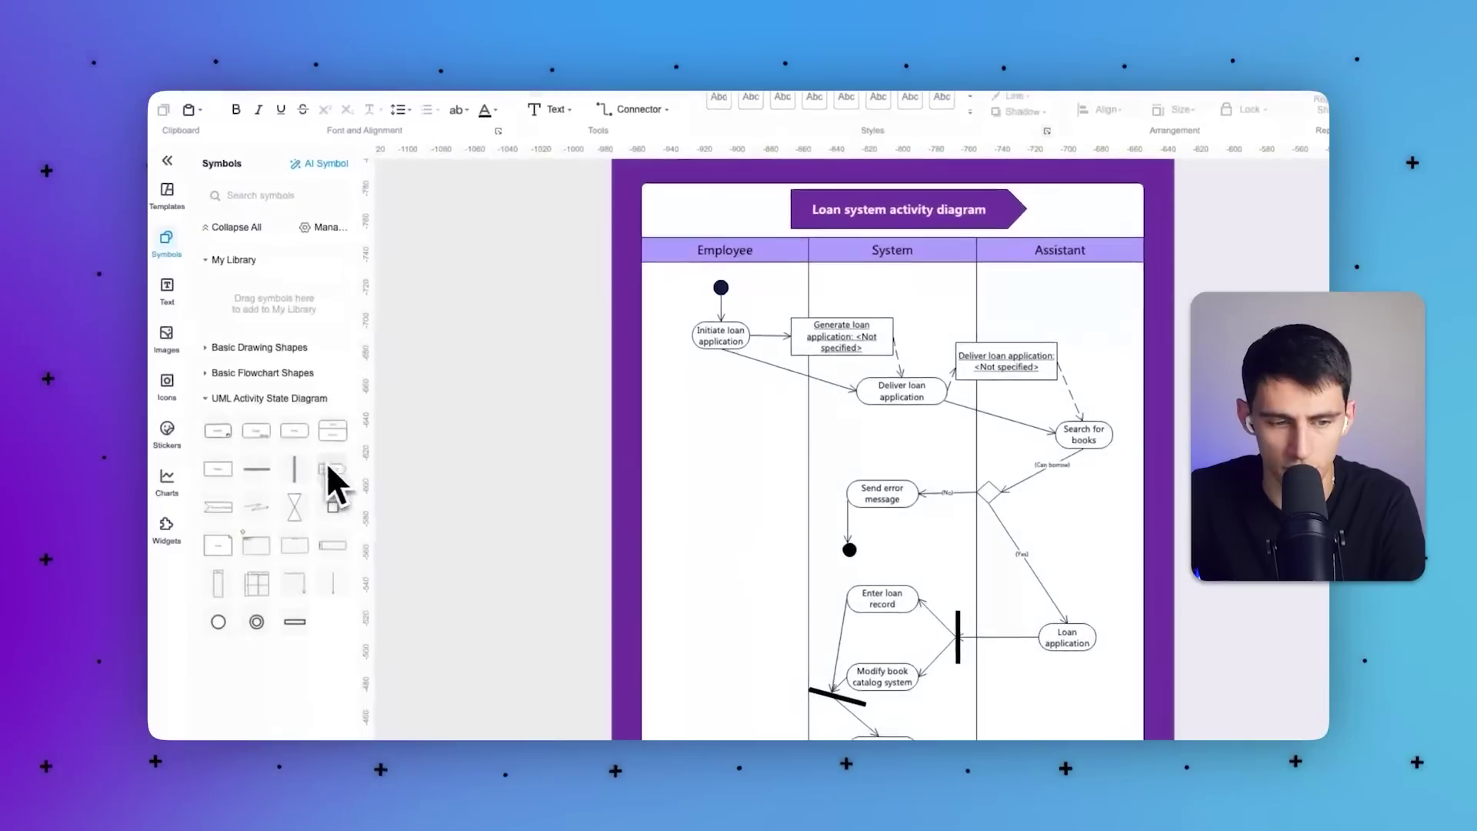
left_click_drag(685, 422, 736, 430)
left_click(762, 469)
scroll(746, 461, "up", 2)
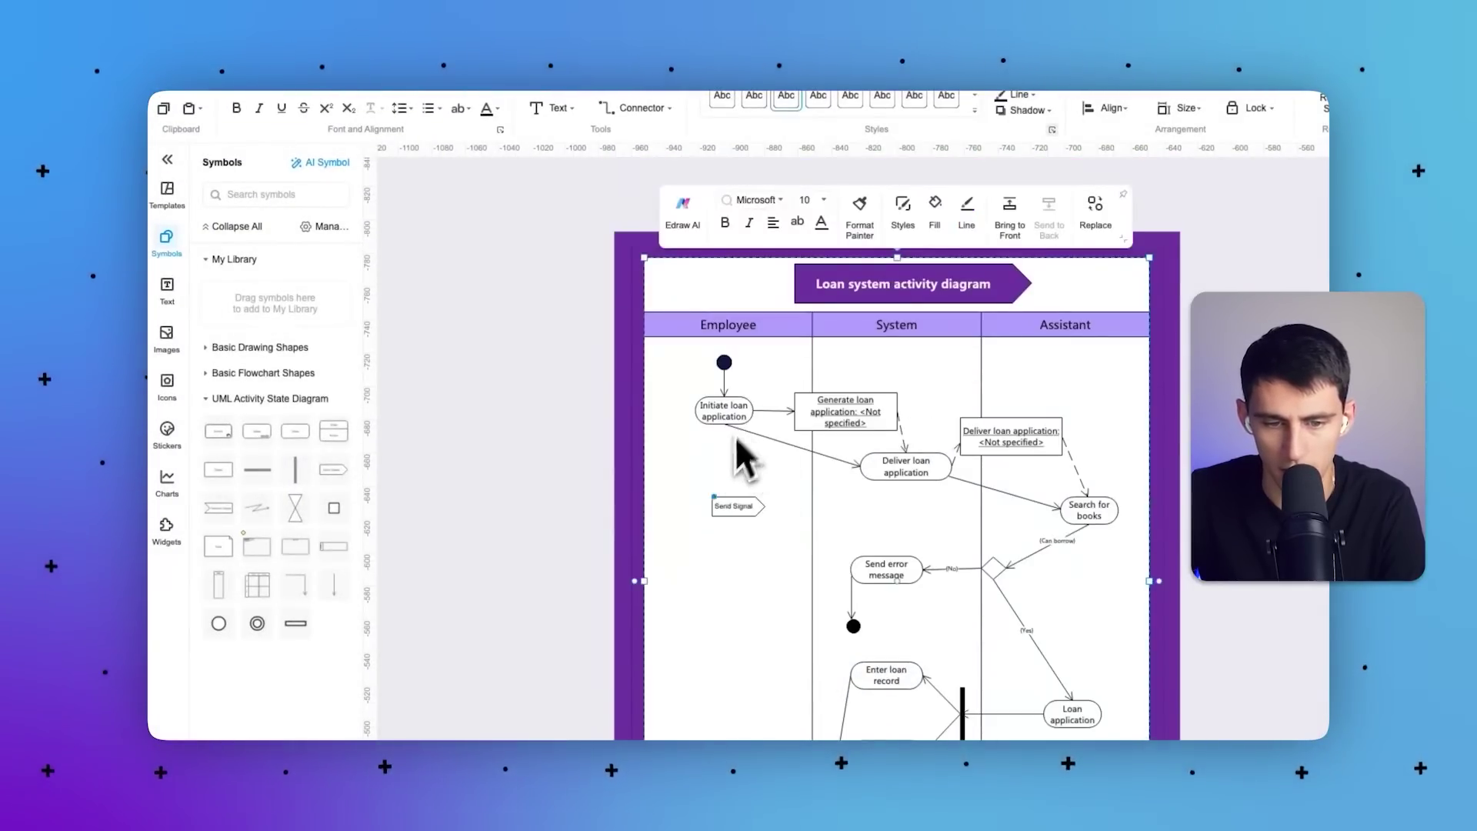
Delete the Send Signal symbol from the Employee lane.
left_click(734, 507)
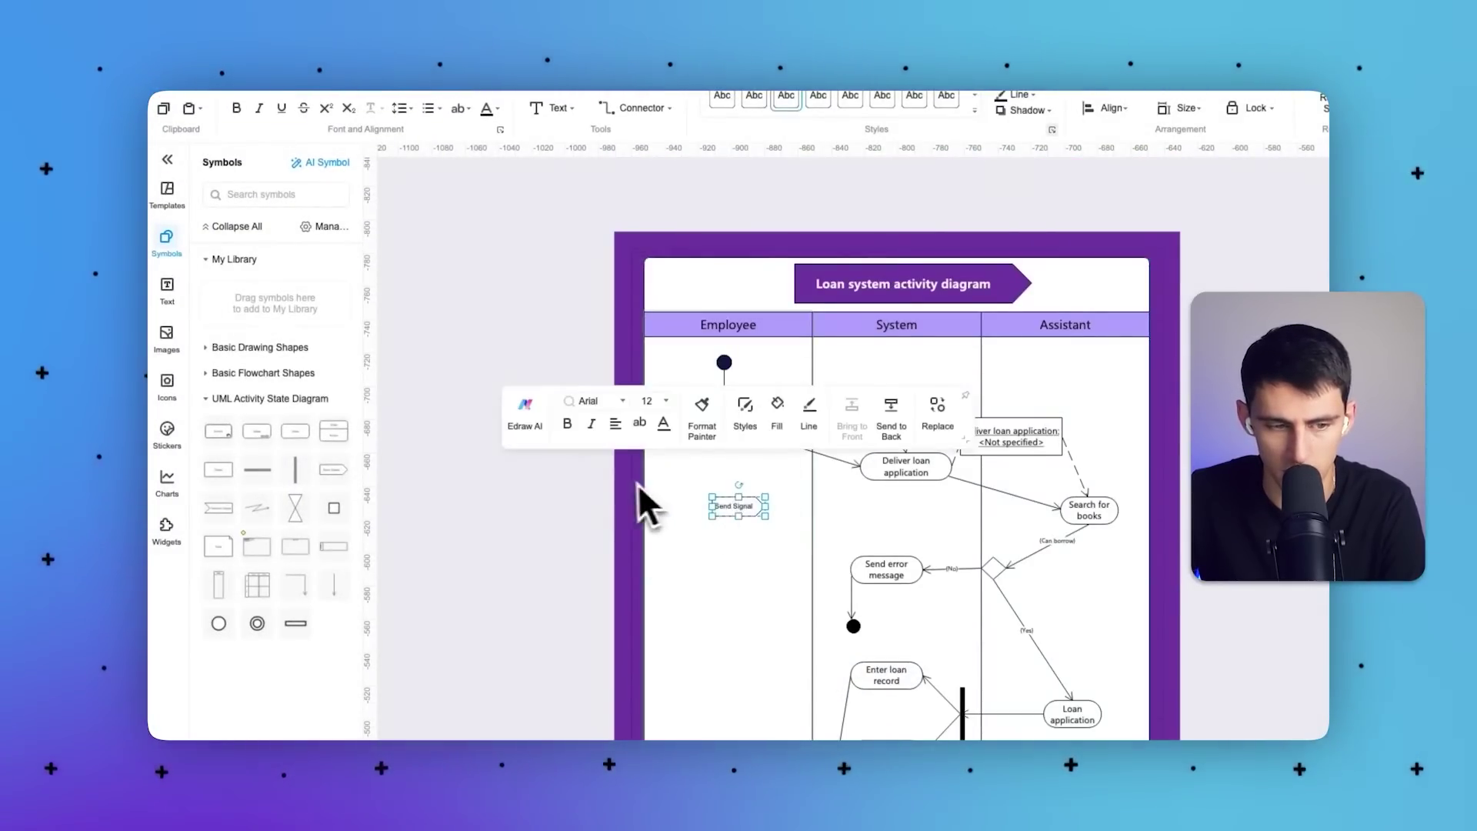
left_click(538, 523)
left_click(735, 506)
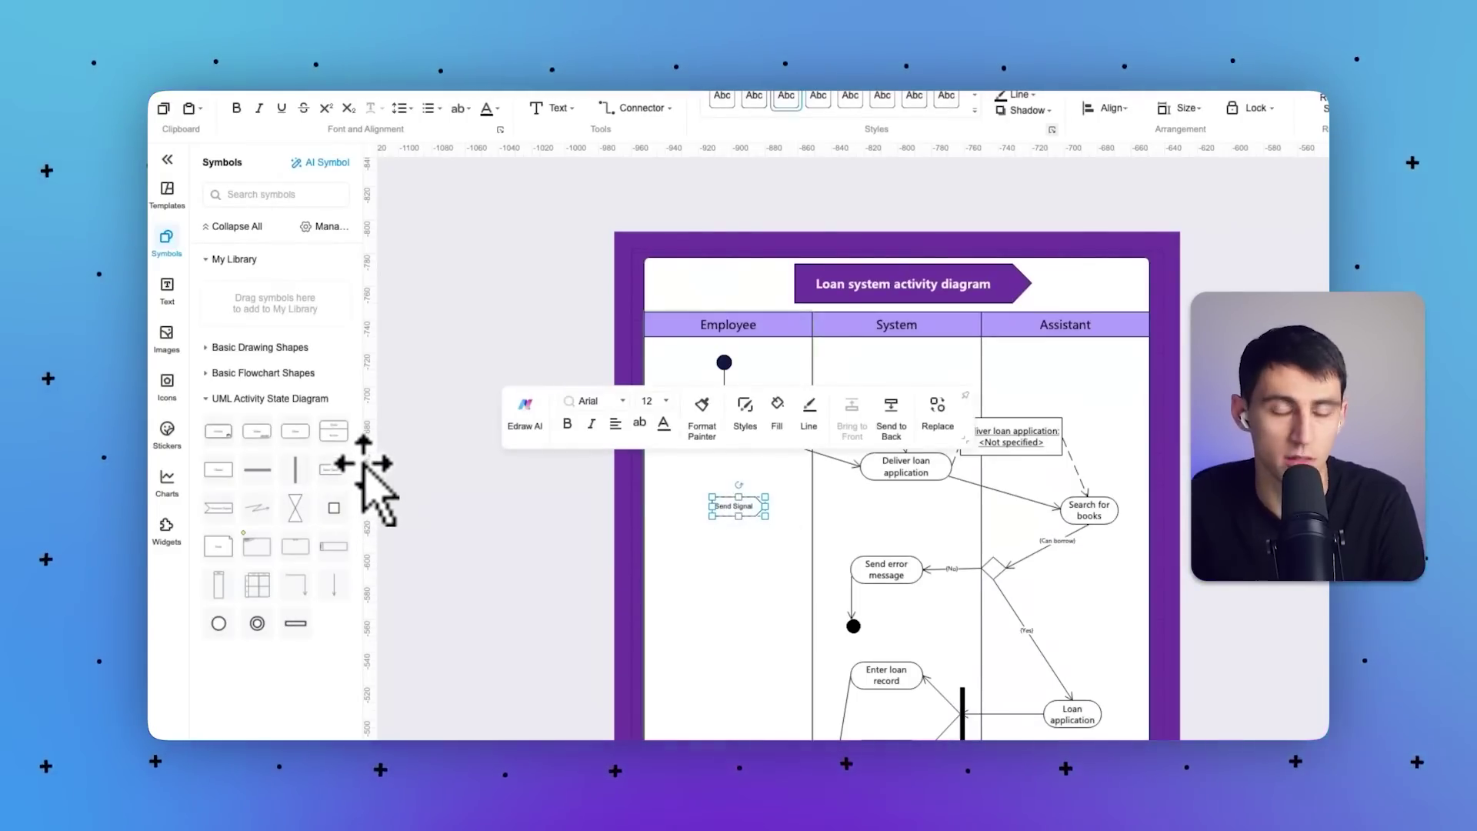
key("Delete")
left_click(656, 409)
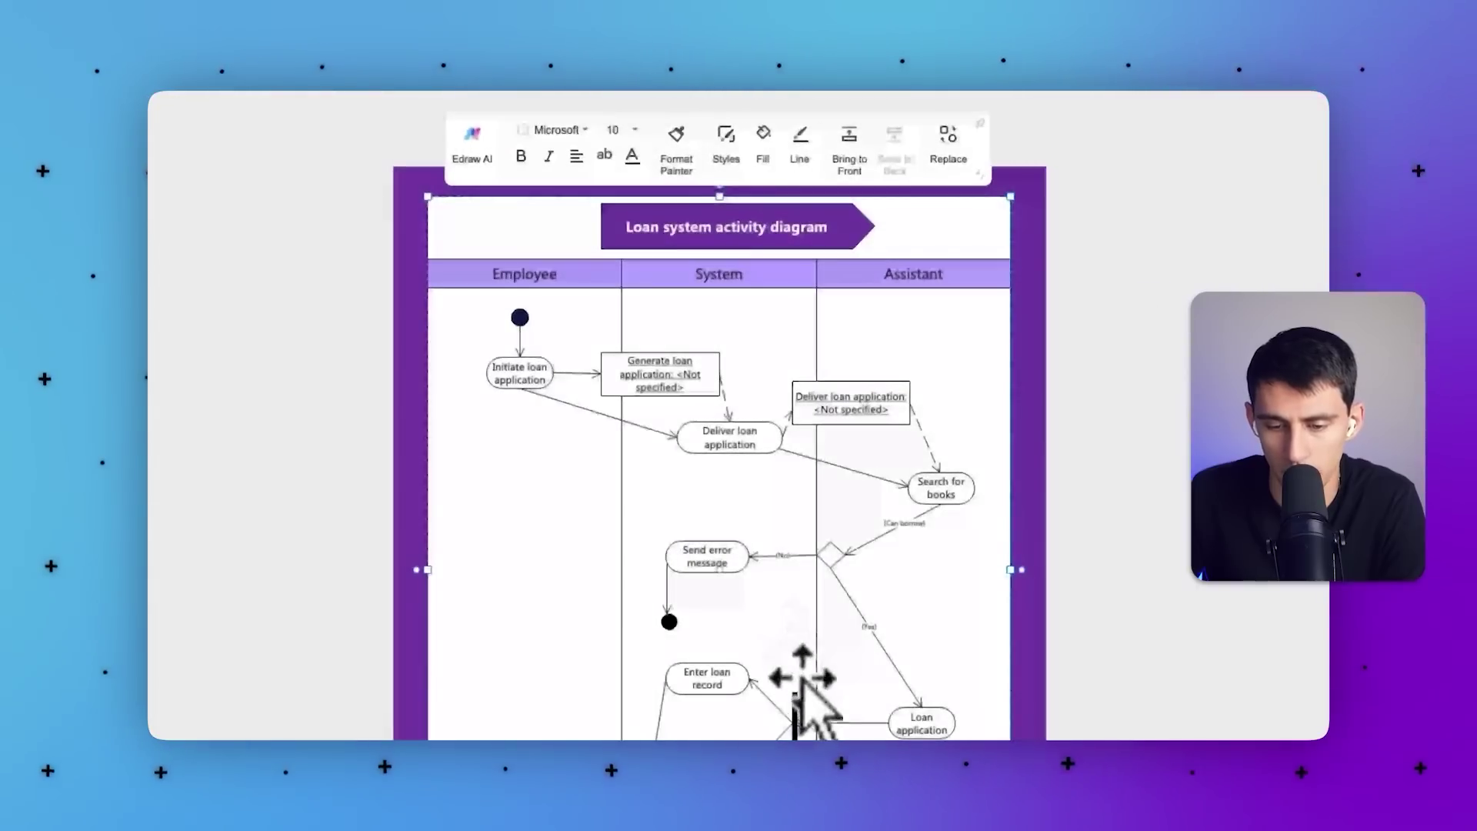
Draw a curved connector between the "Initiate loan application" and "Deliver loan application" nodes, attached to the side of each.
scroll(643, 610, "down", 3)
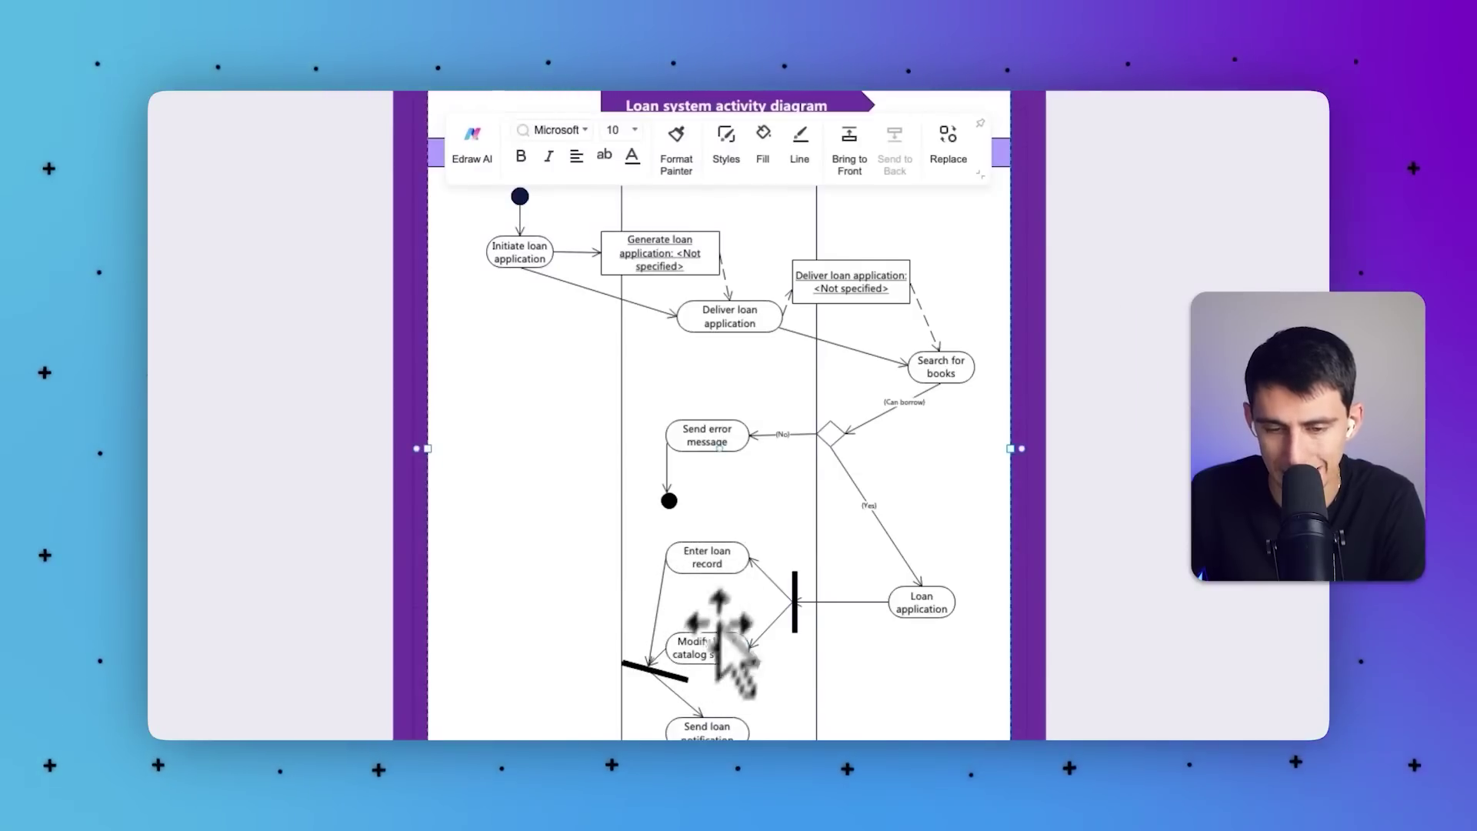
scroll(772, 500, "up", 1)
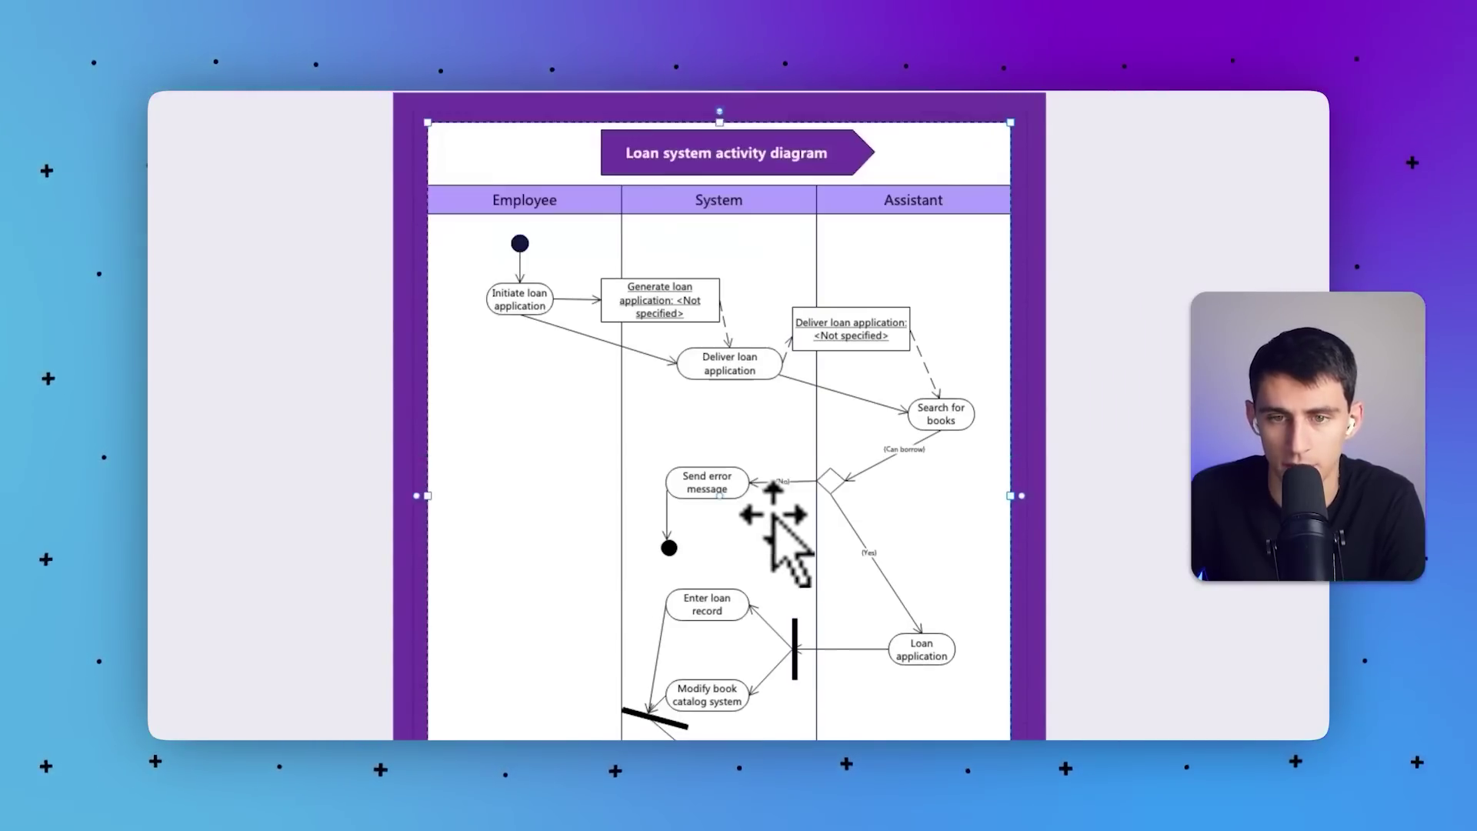
left_click(561, 328)
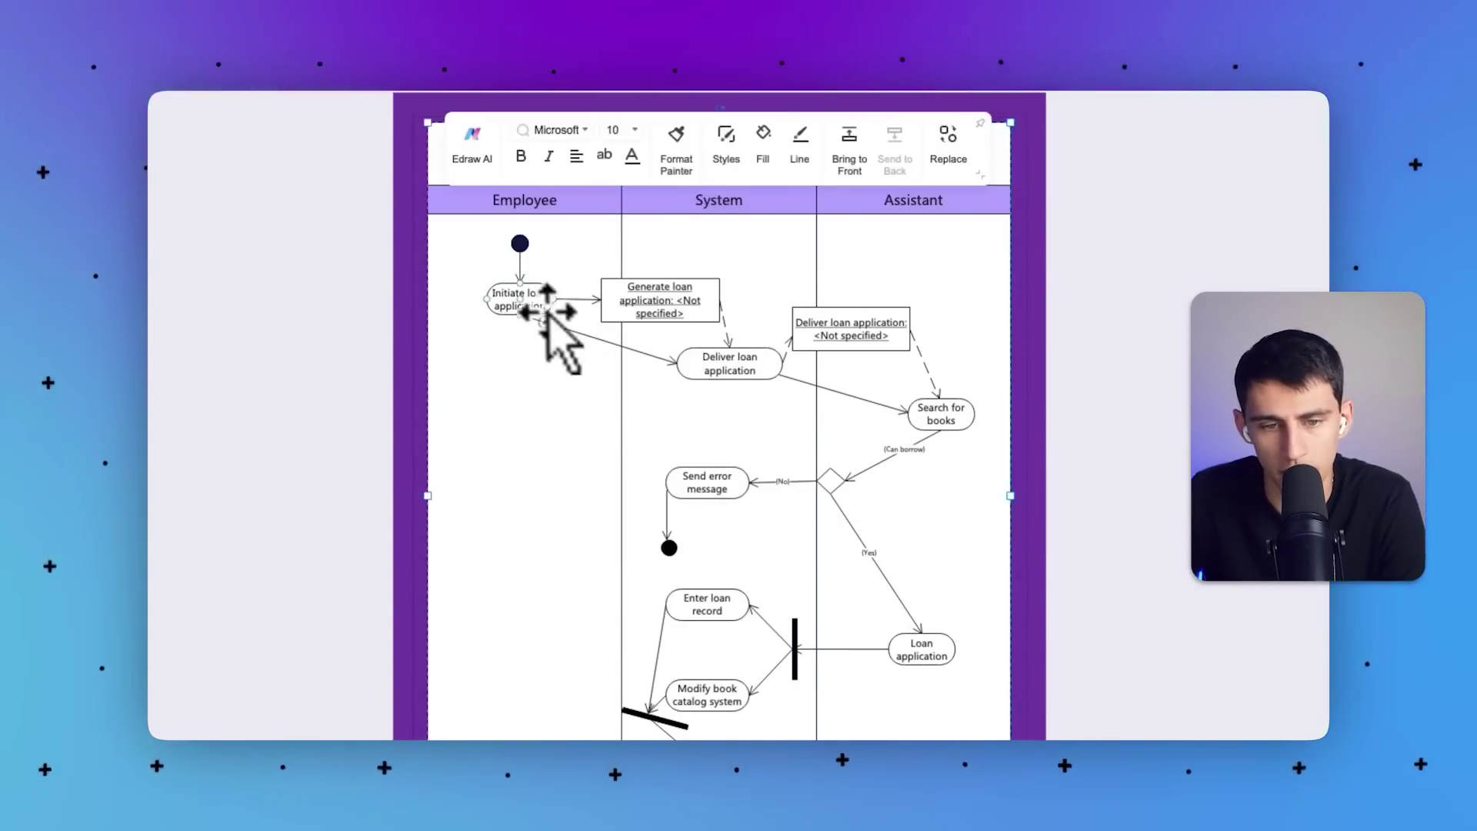
left_click(570, 331)
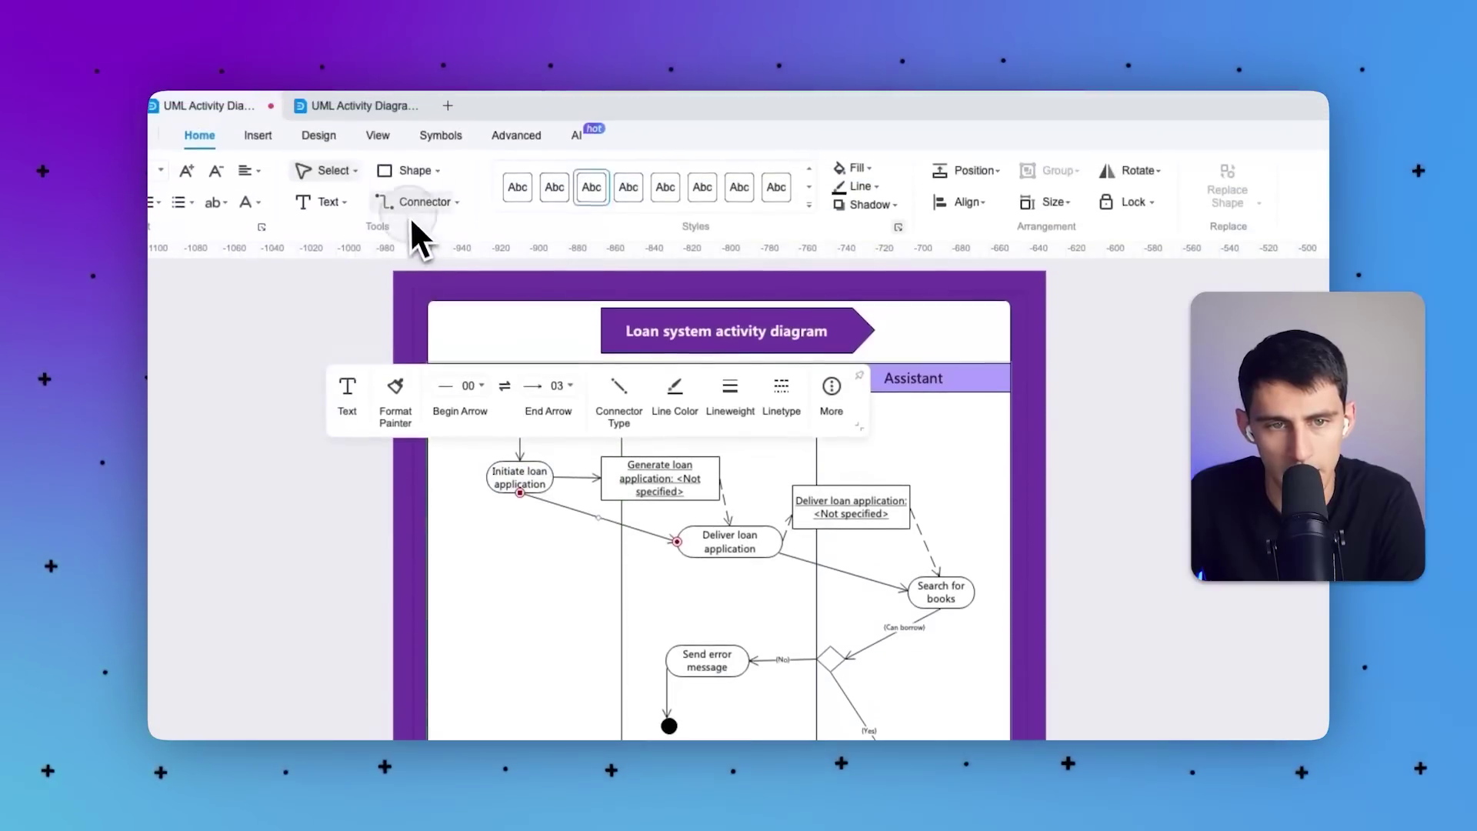
left_click(457, 202)
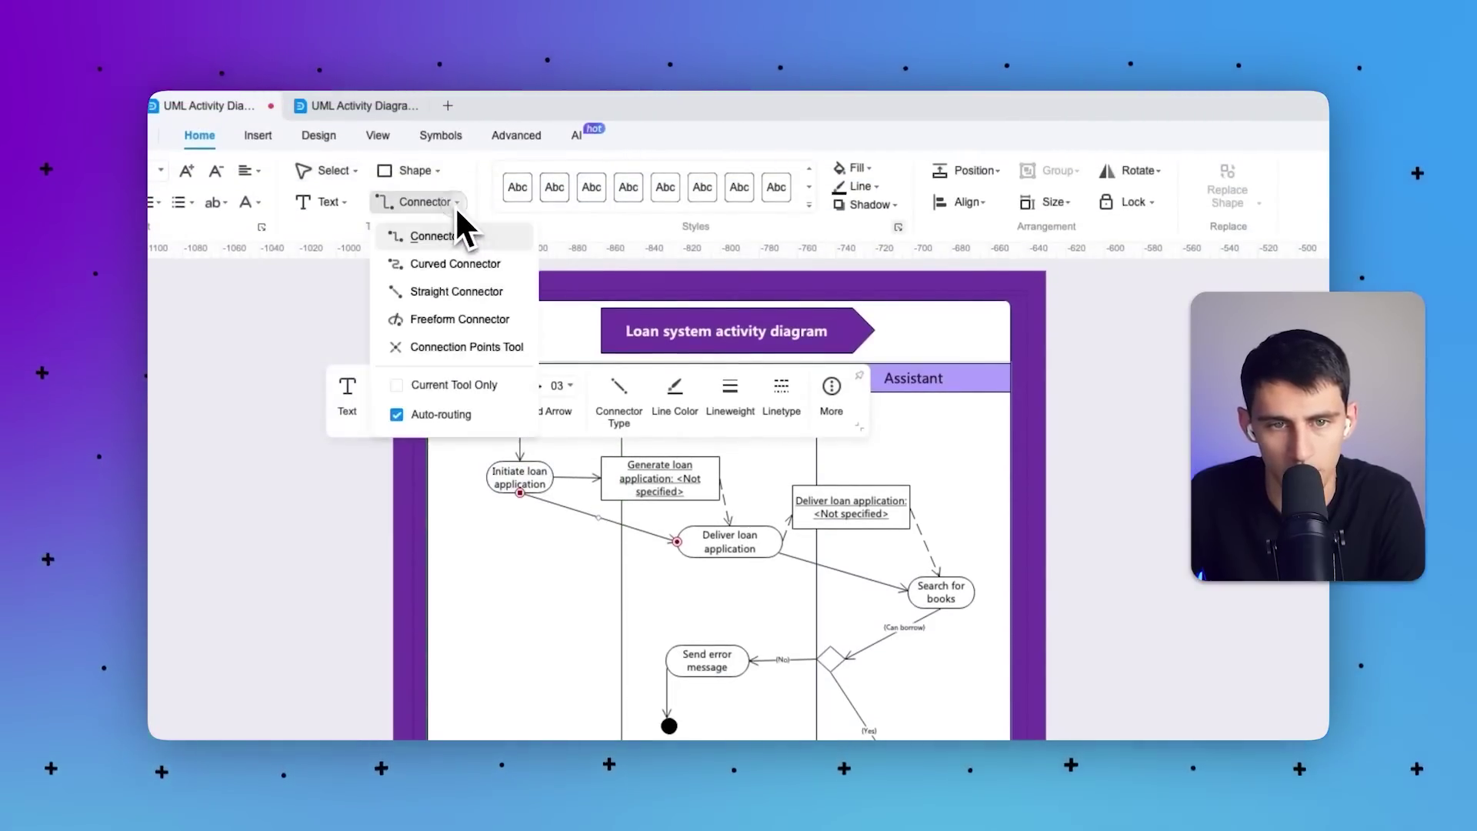
left_click(454, 265)
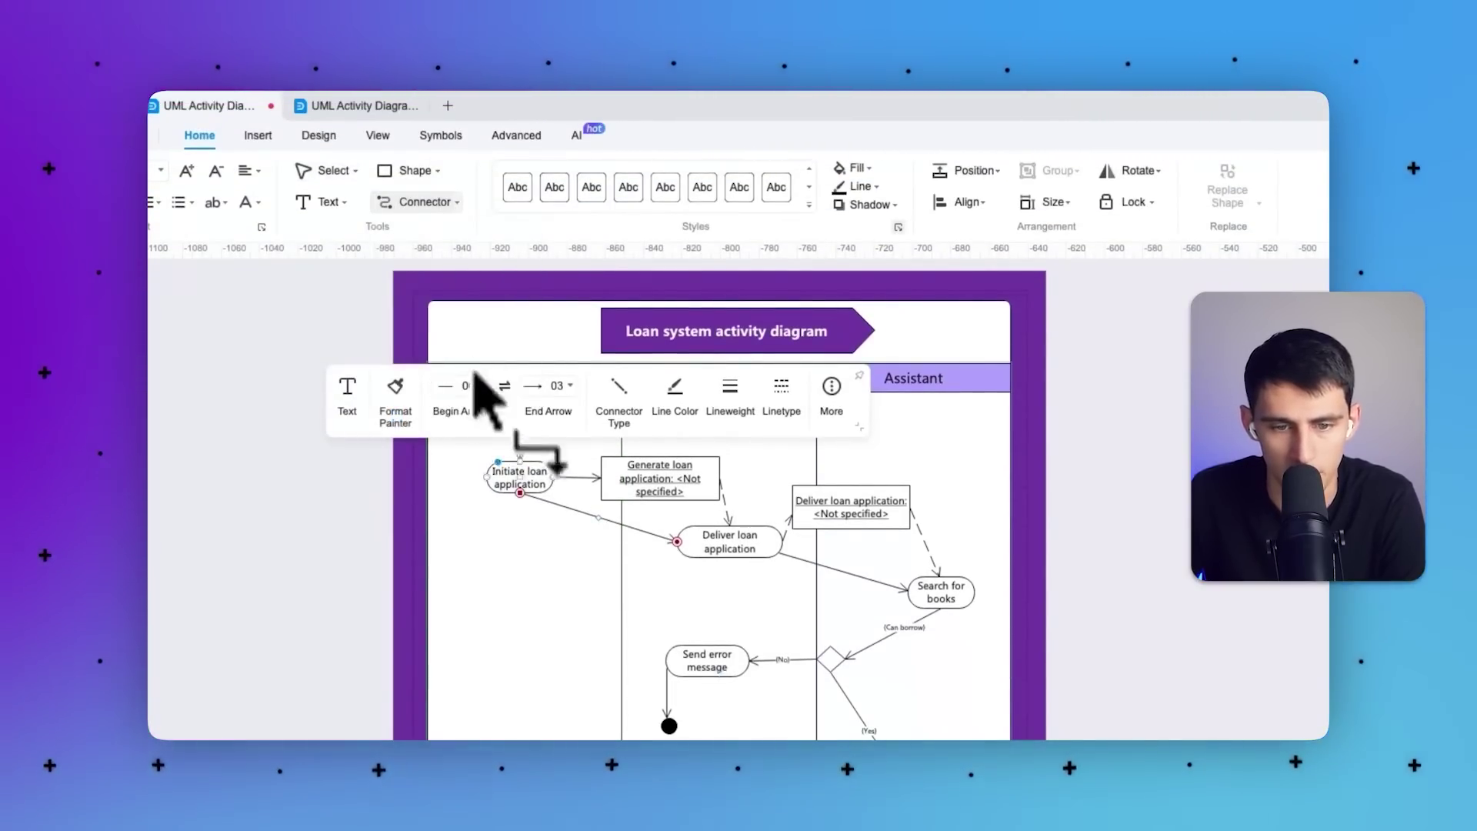
left_click_drag(681, 550, 678, 545)
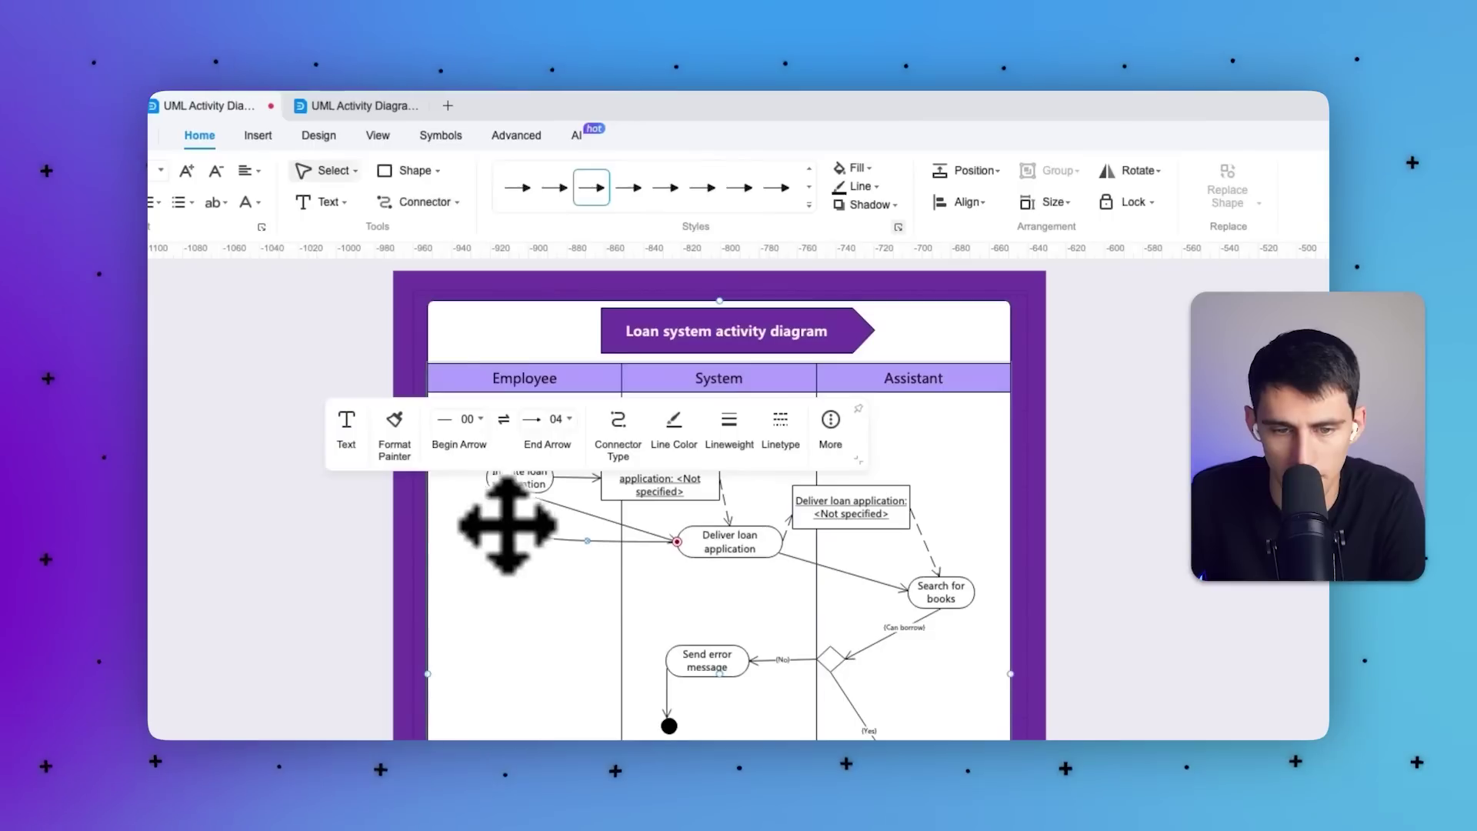
left_click_drag(509, 492, 553, 477)
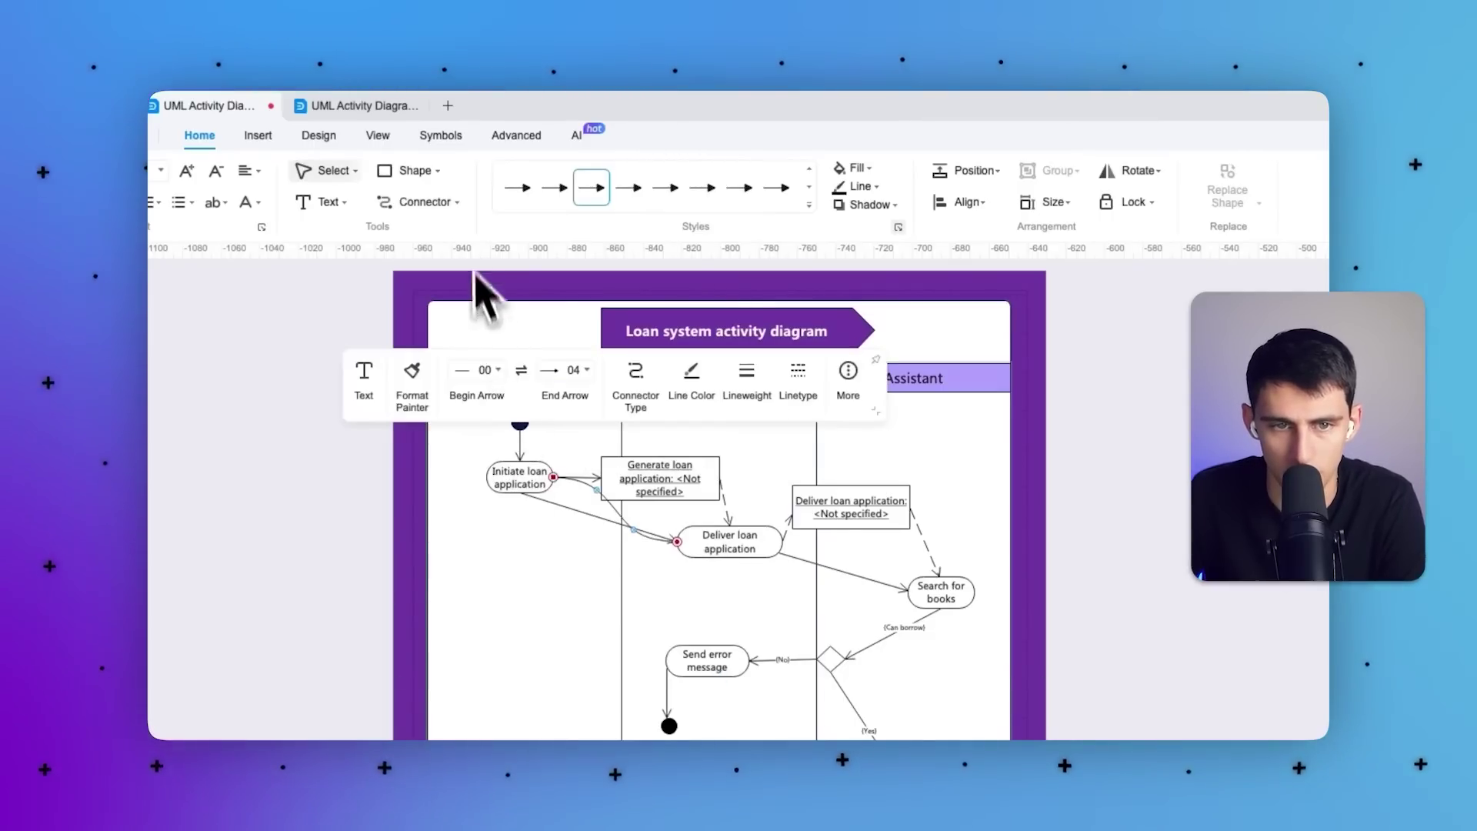
left_click(460, 203)
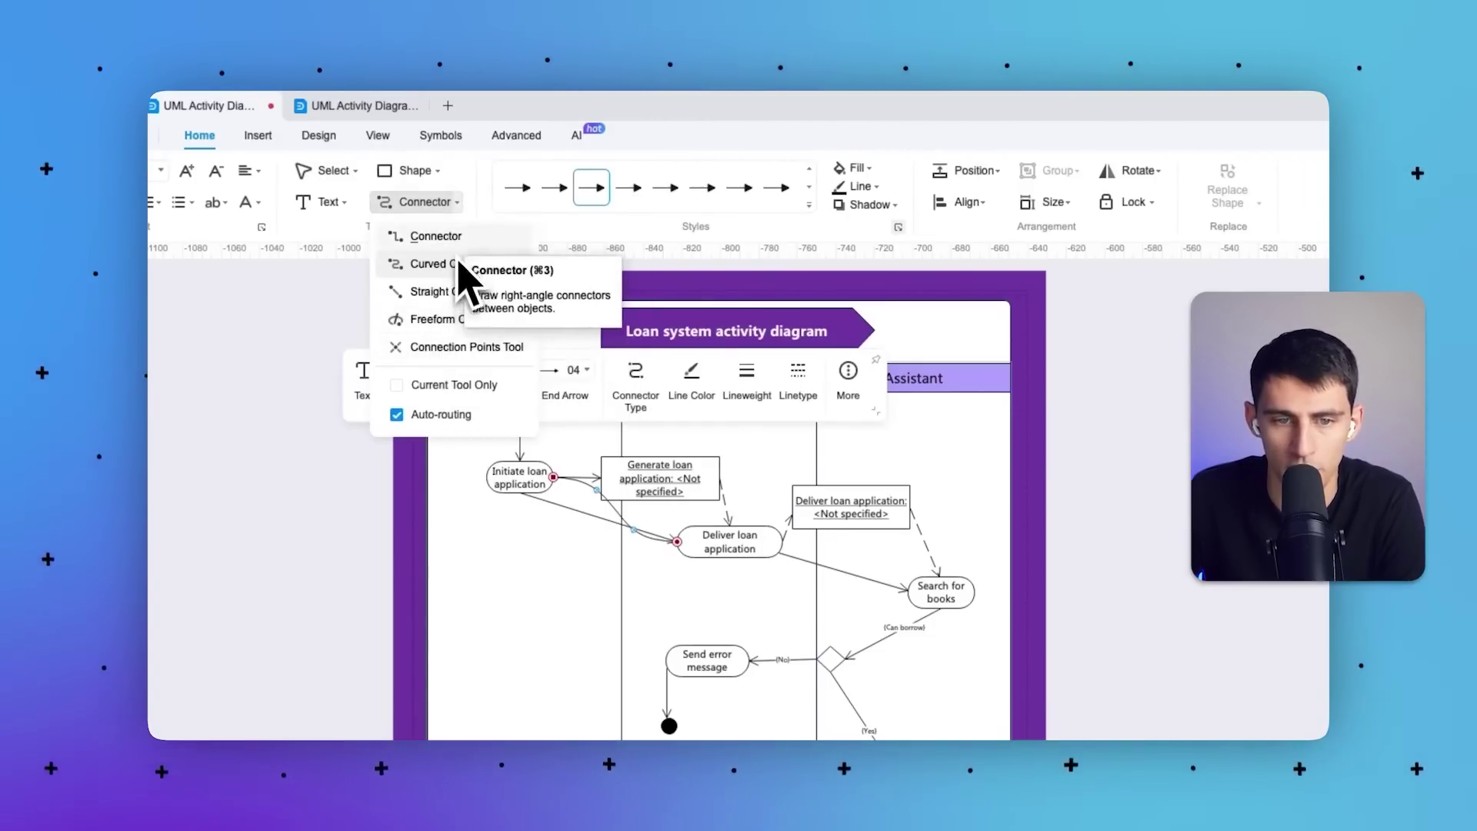
left_click(569, 578)
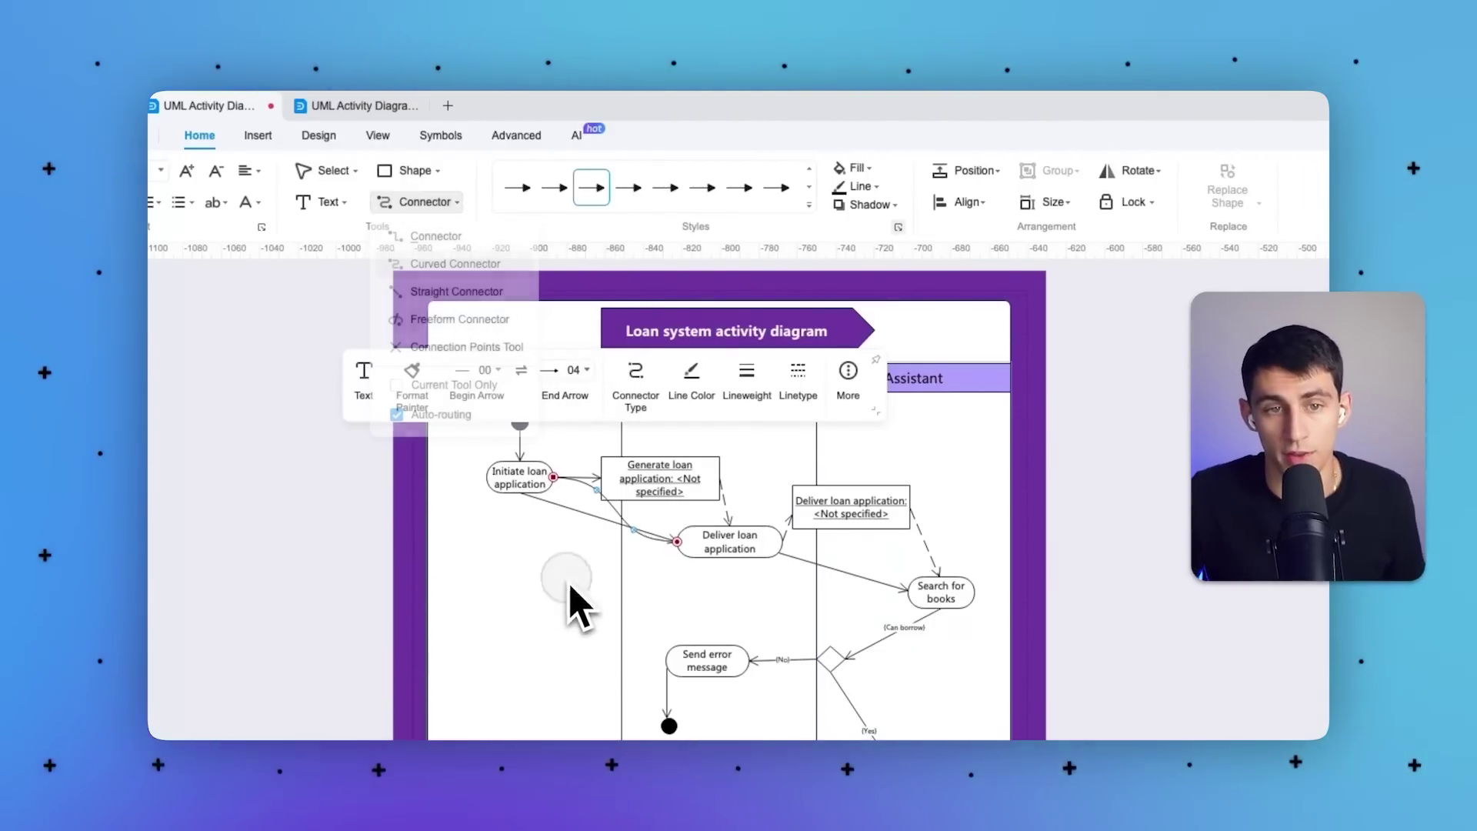
Look through the symbol libraries that can be added and close the list without adding another one.
left_click(228, 343)
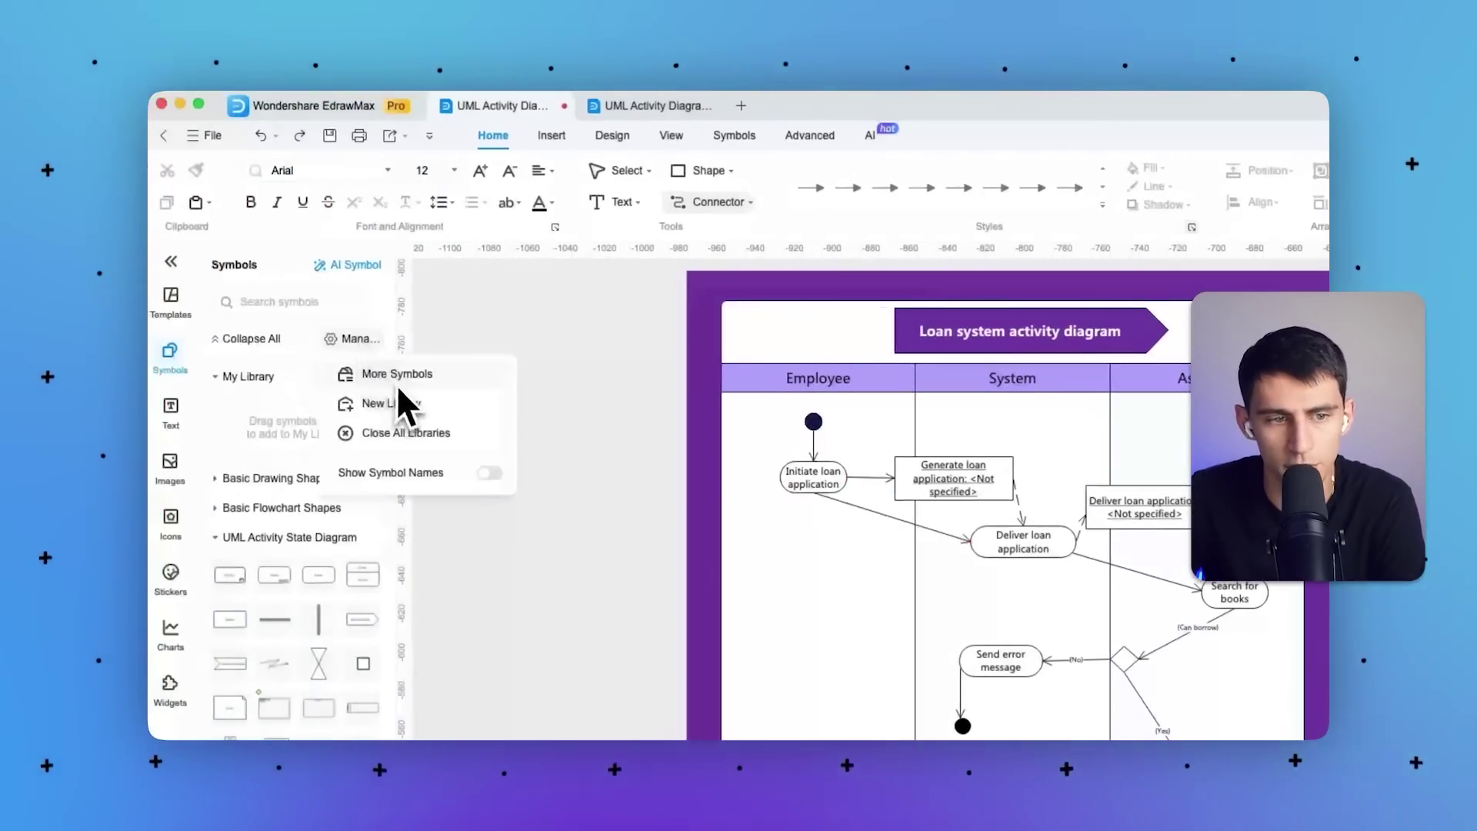
left_click(397, 375)
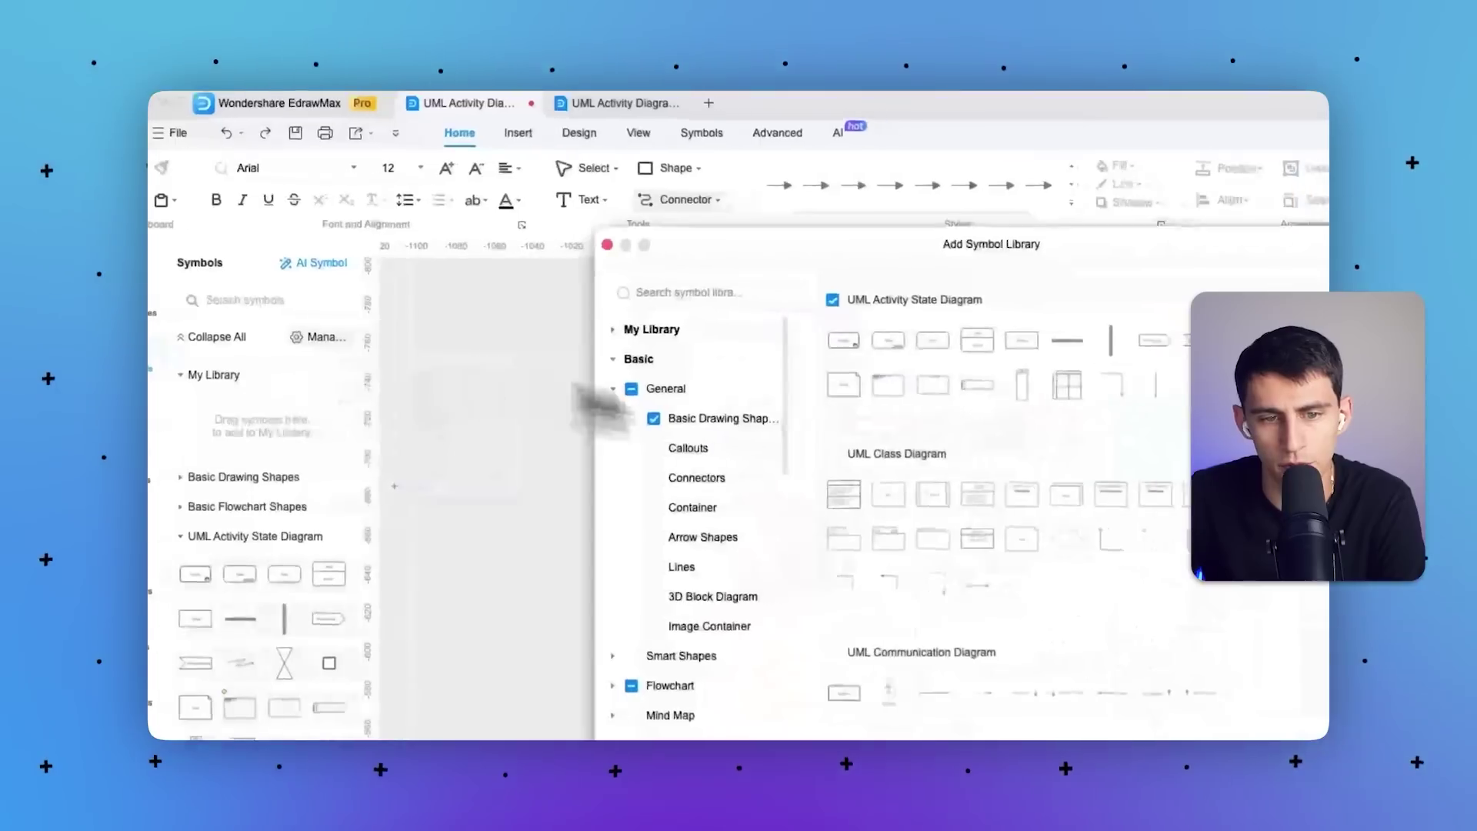
left_click(723, 295)
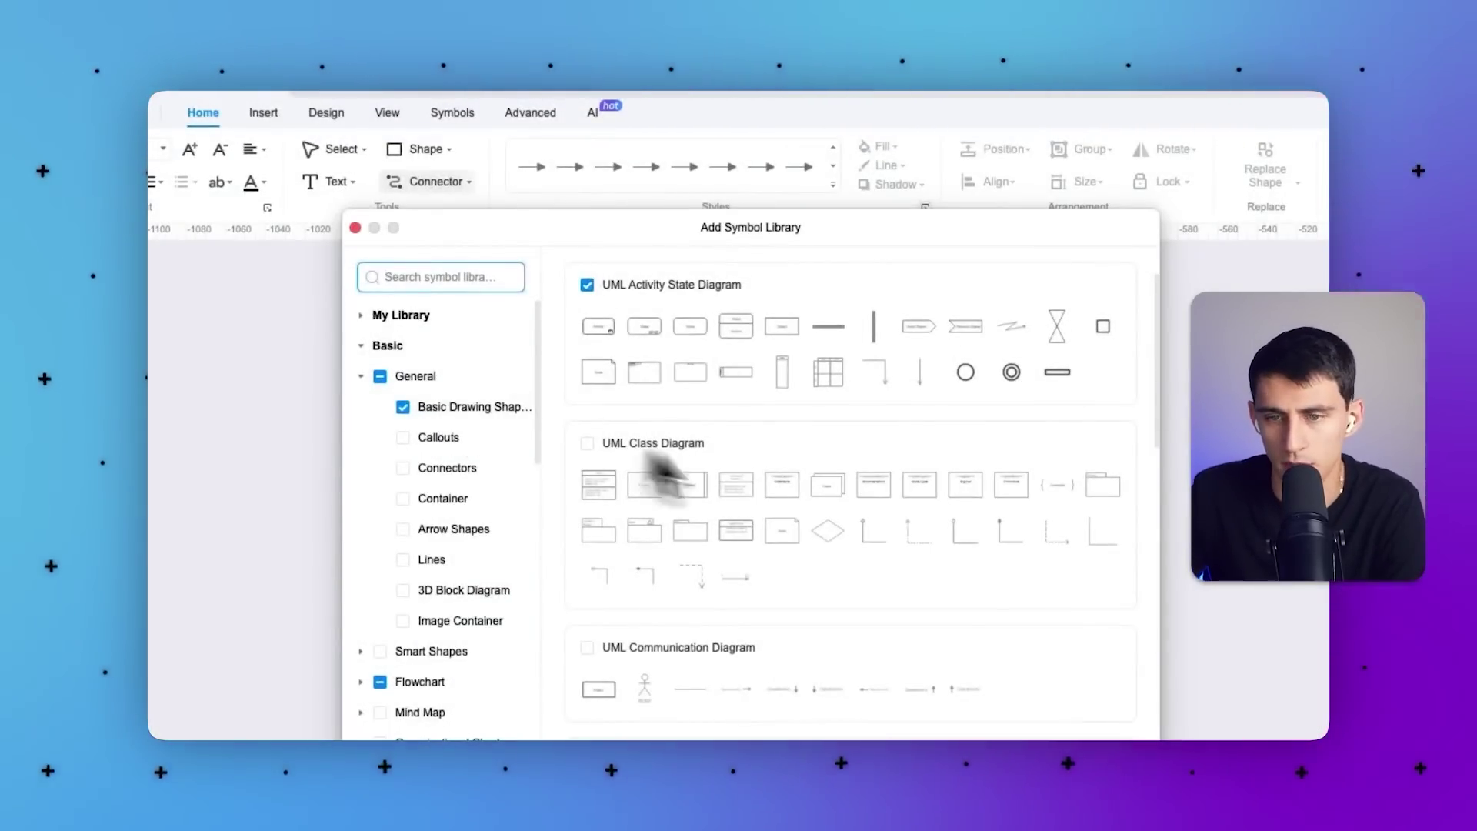
left_click(1108, 555)
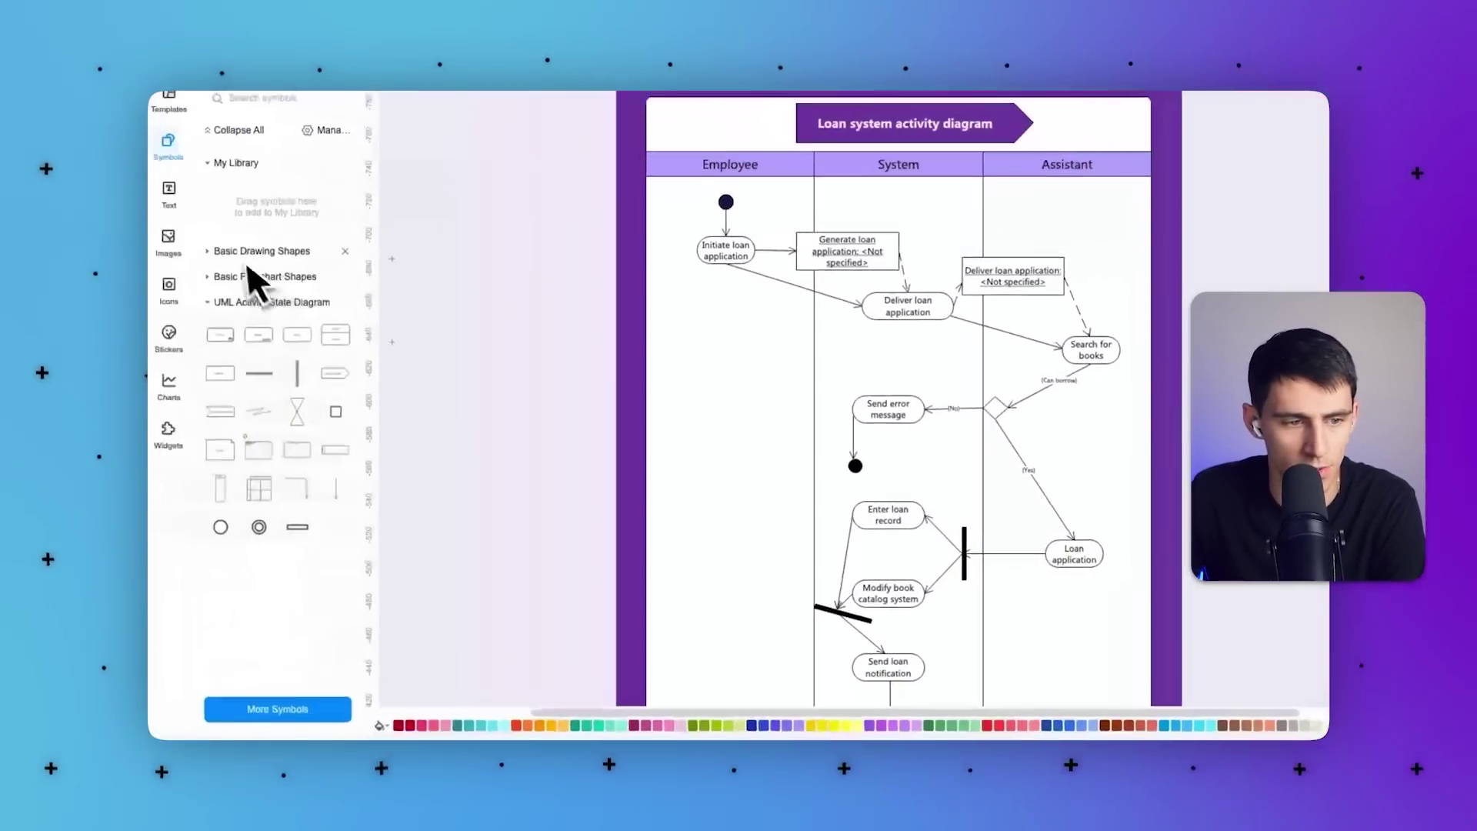
Place a basic drawing shape in the Employee lane below the "Initiate loan application" node, and delete it again.
left_click(209, 251)
mouse_move(220, 283)
left_mouse_down()
mouse_move(477, 285)
mouse_move(751, 330)
mouse_move(743, 320)
left_mouse_up()
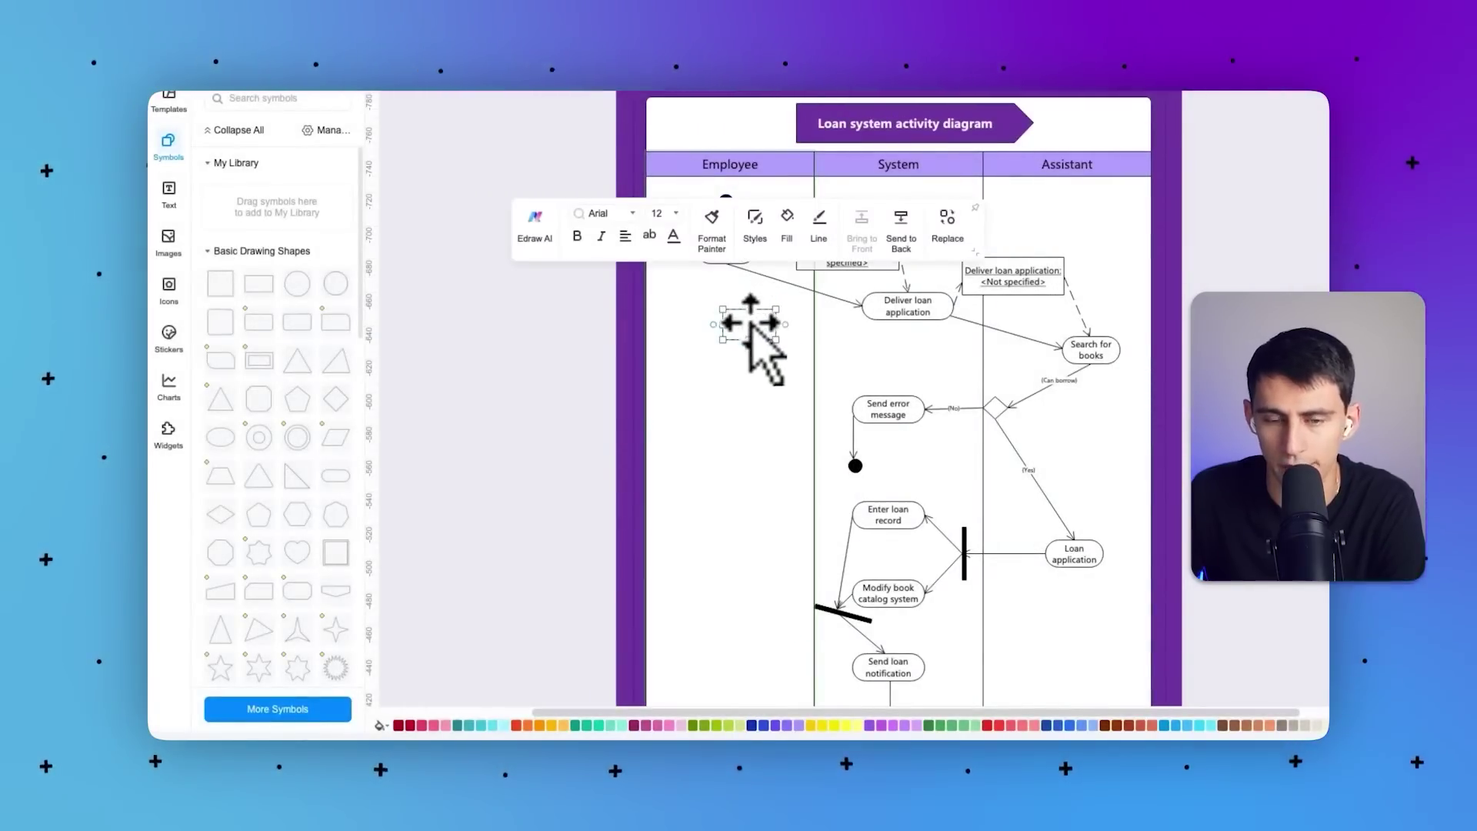
key("Delete")
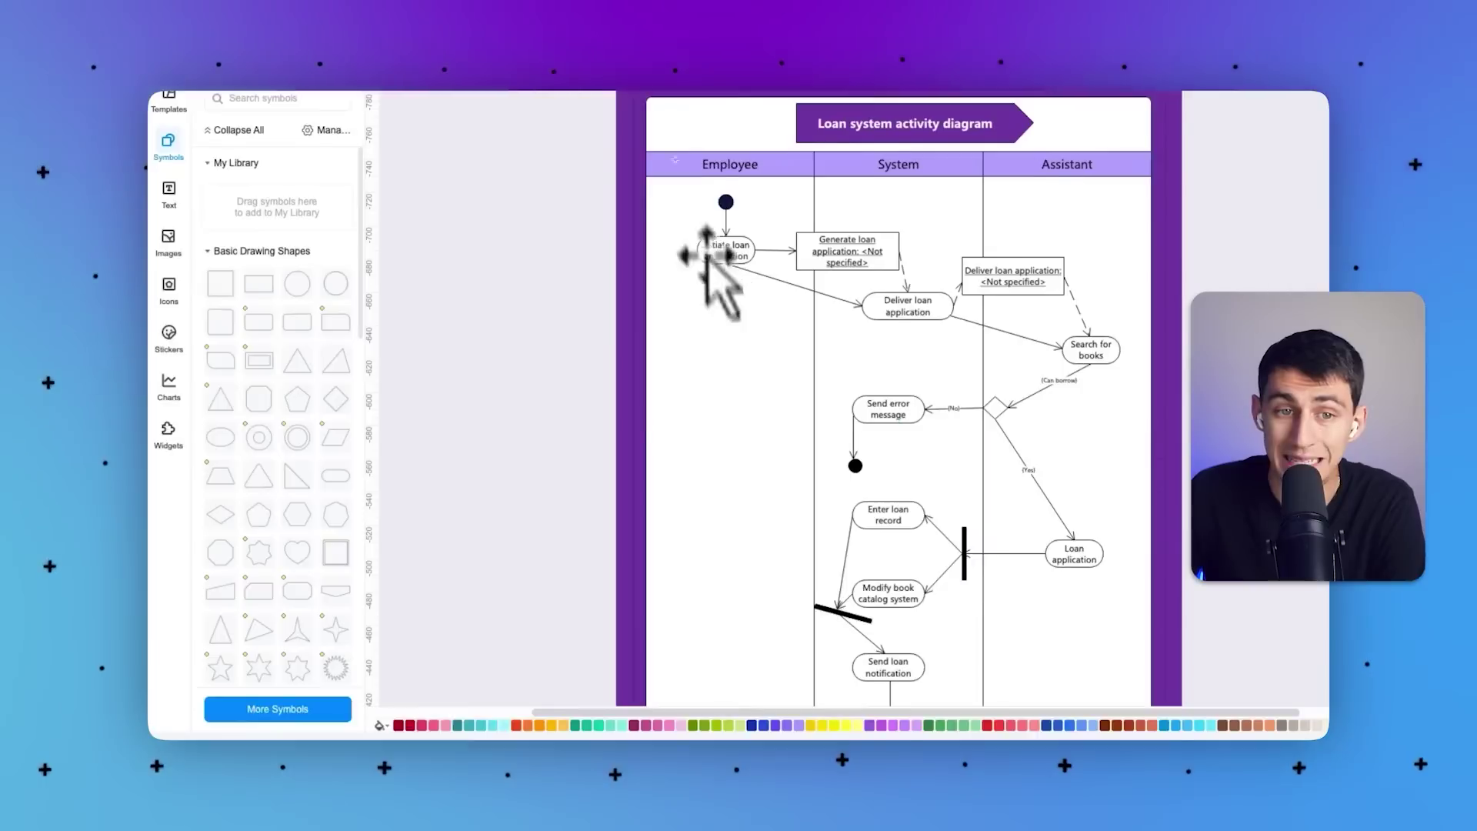
left_click(558, 188)
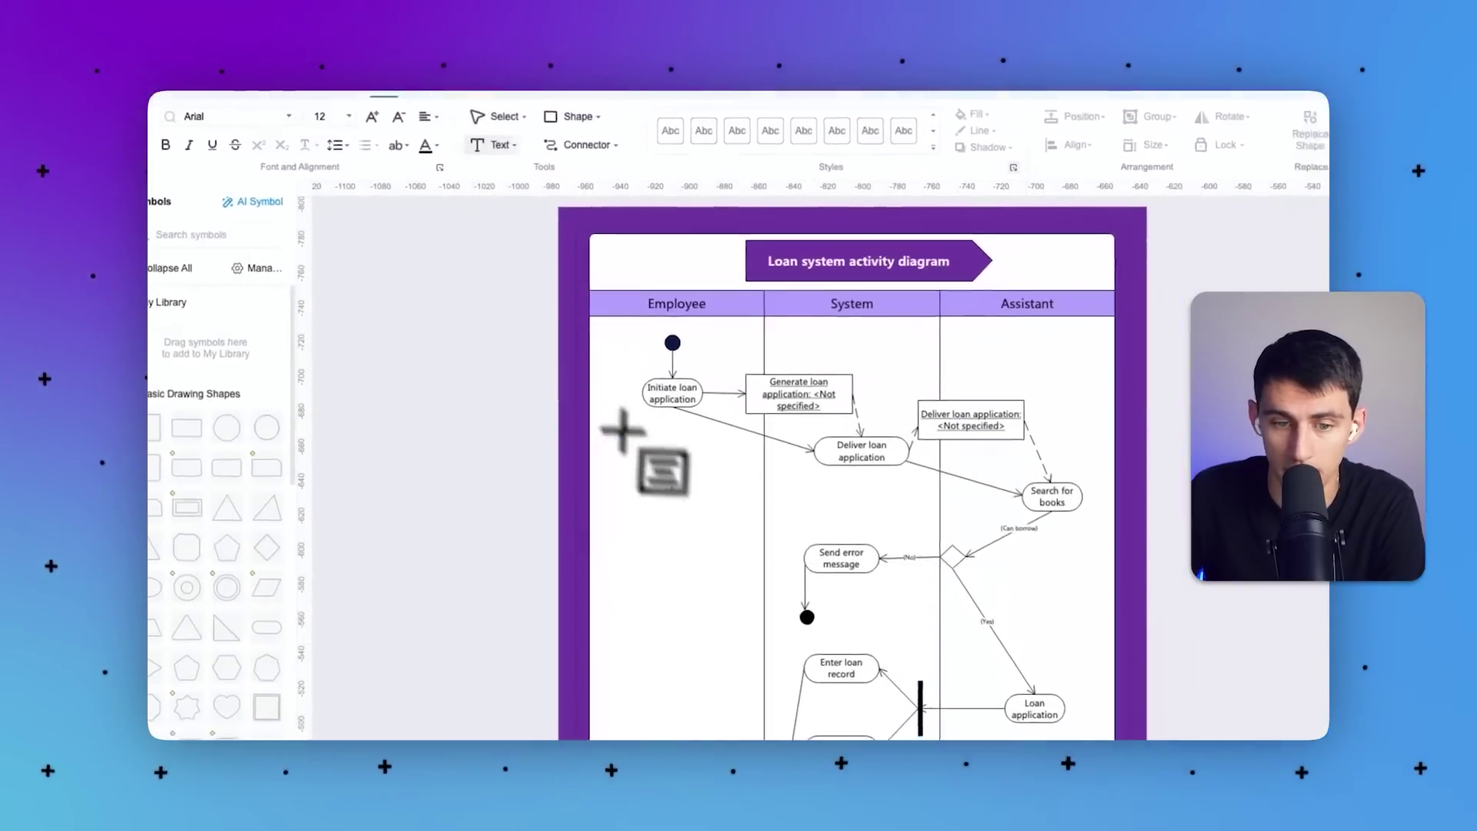
left_click(667, 482)
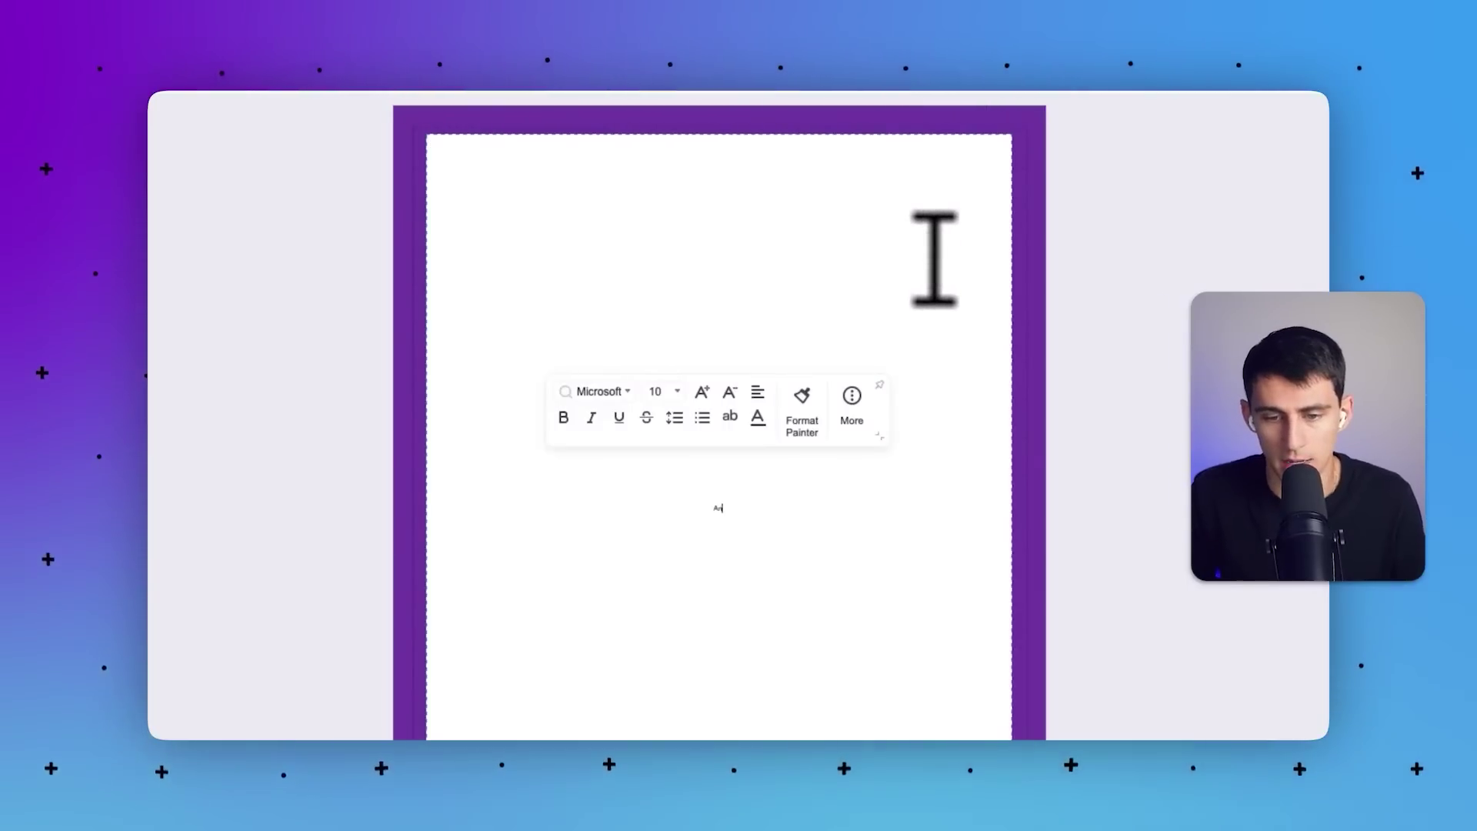
key("Escape")
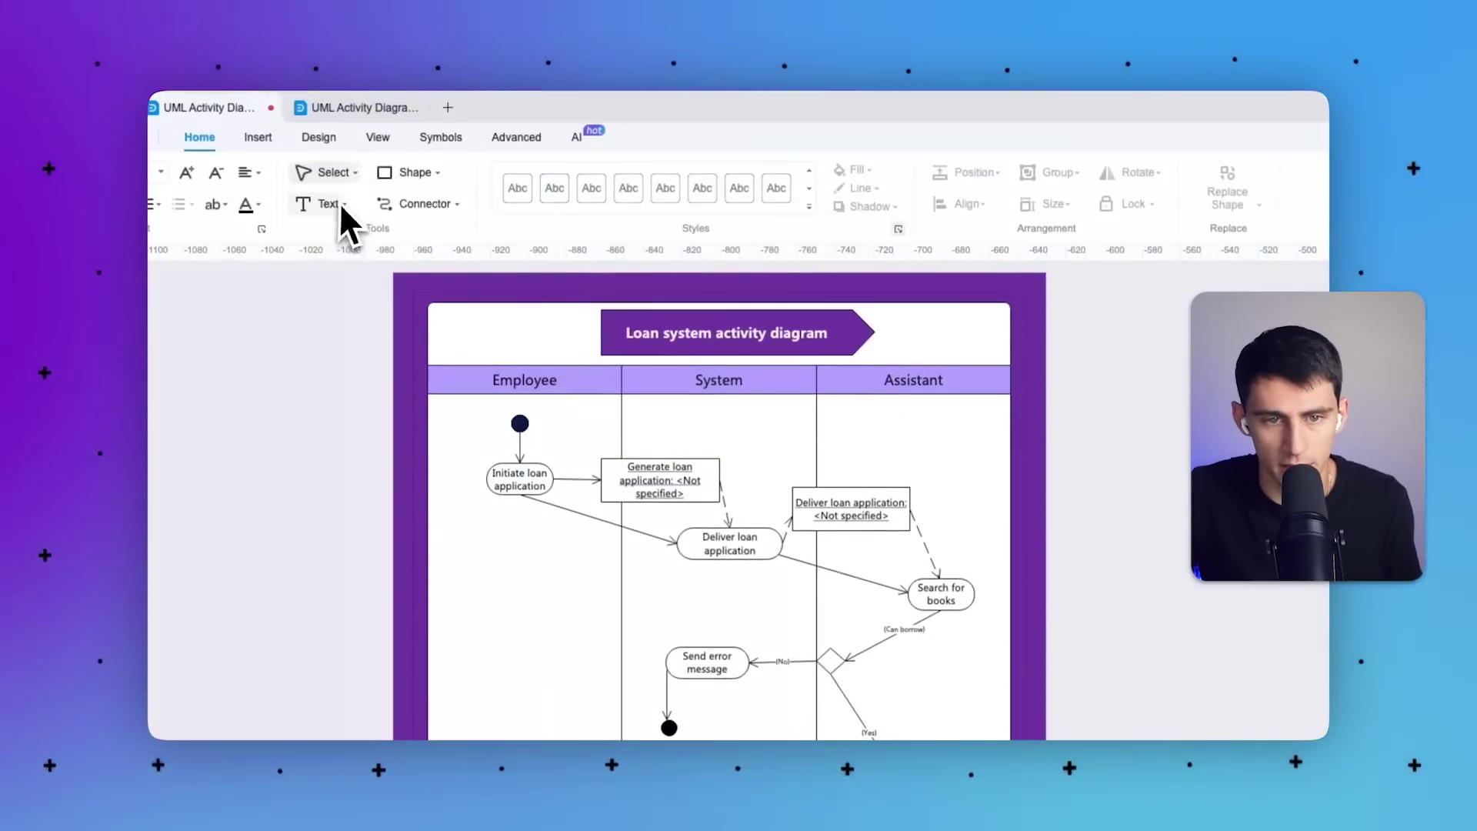
Draw a text box in the Employee lane below the "Initiate loan application" node, and discard it again.
left_click(339, 204)
left_click_drag(499, 350, 590, 419)
left_click_drag(589, 483, 587, 482)
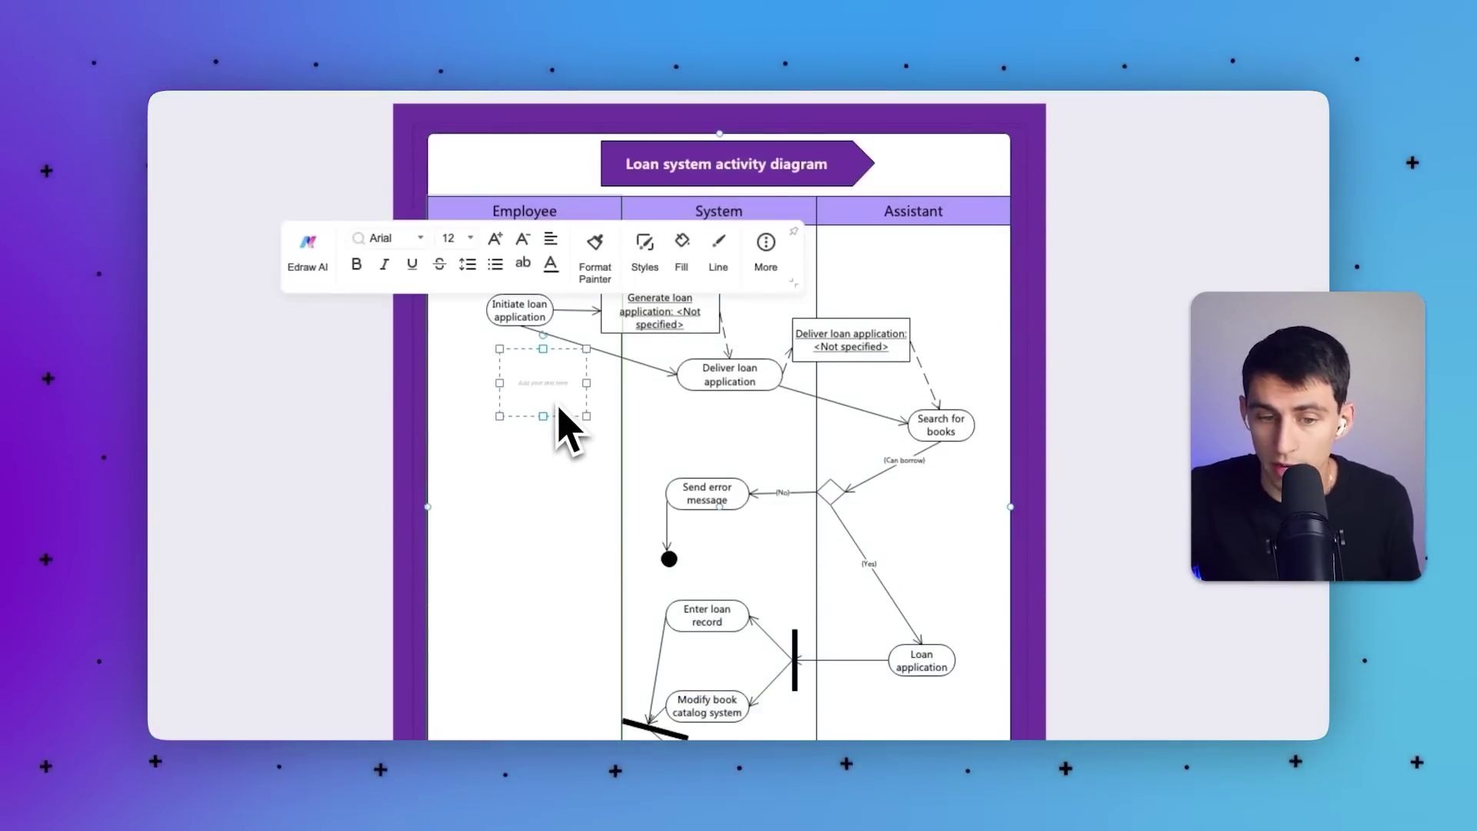
key("Escape")
Try the blue design theme on the diagram and settle on the pale yellow theme.
left_click(615, 144)
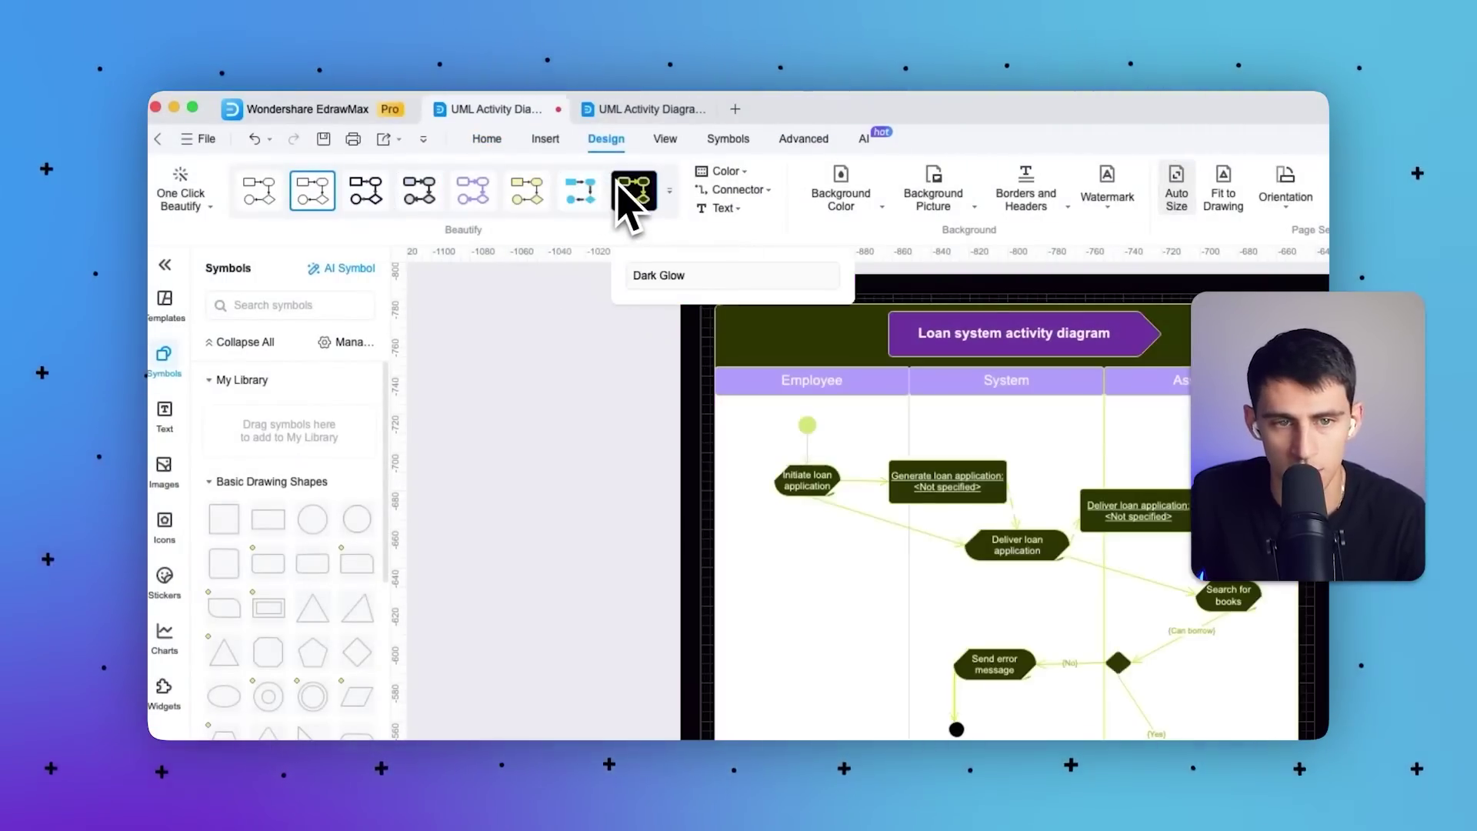
left_click(591, 202)
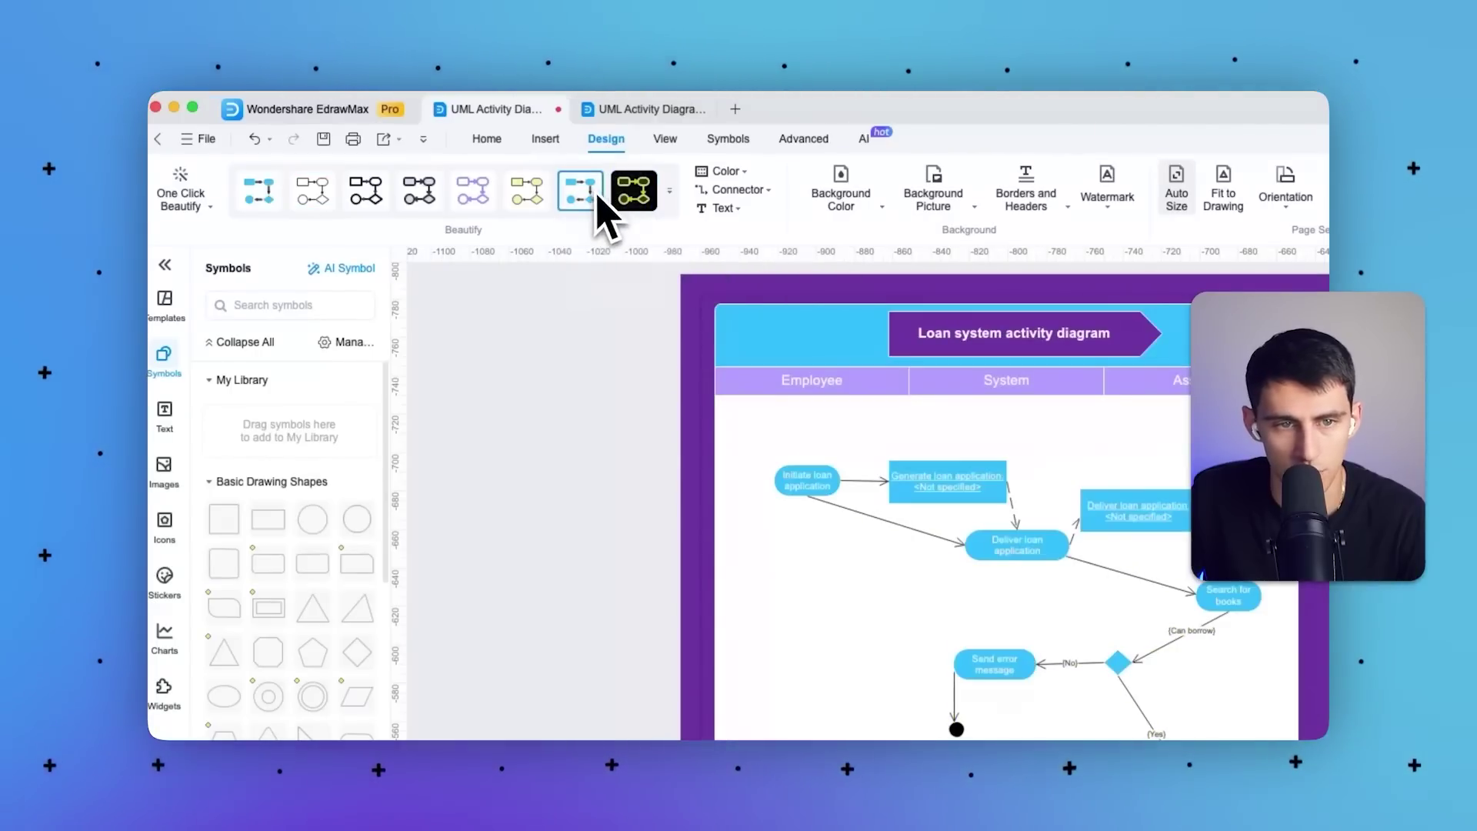
left_click(525, 217)
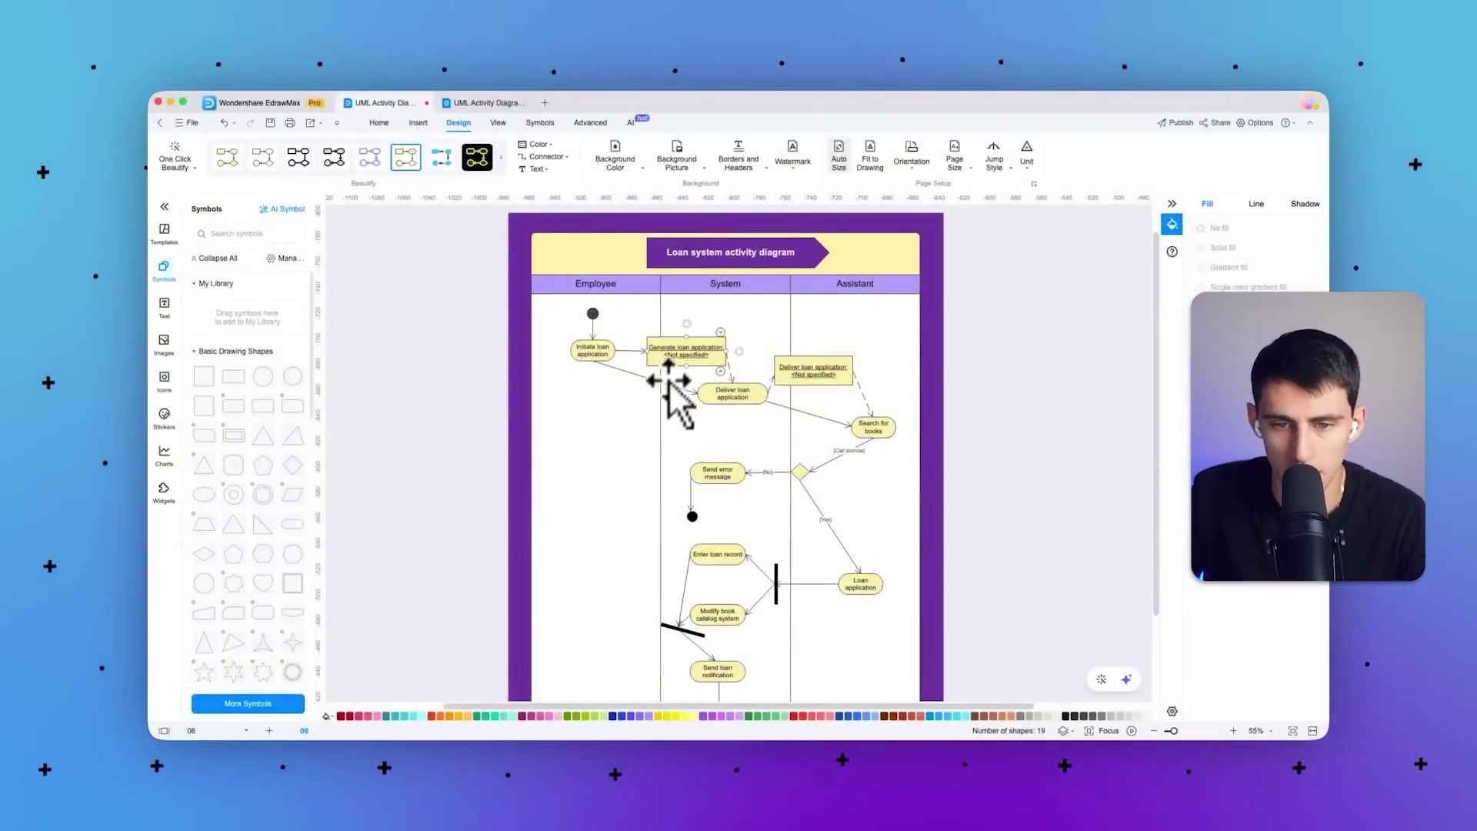
Give the "Generate loan application" box the preset style with a pale blue fill and a light cyan outline.
left_click(700, 345)
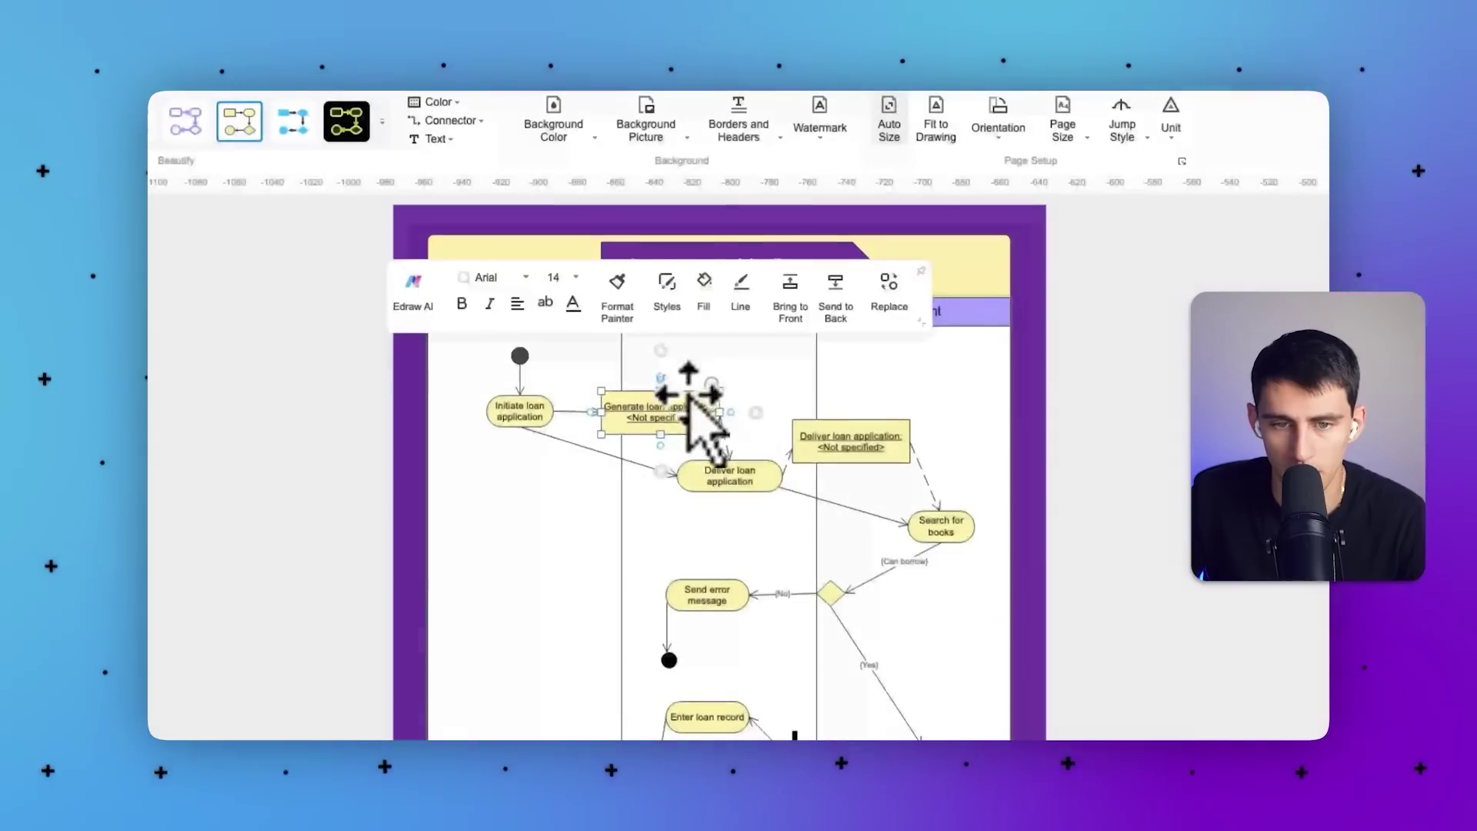
left_click(666, 299)
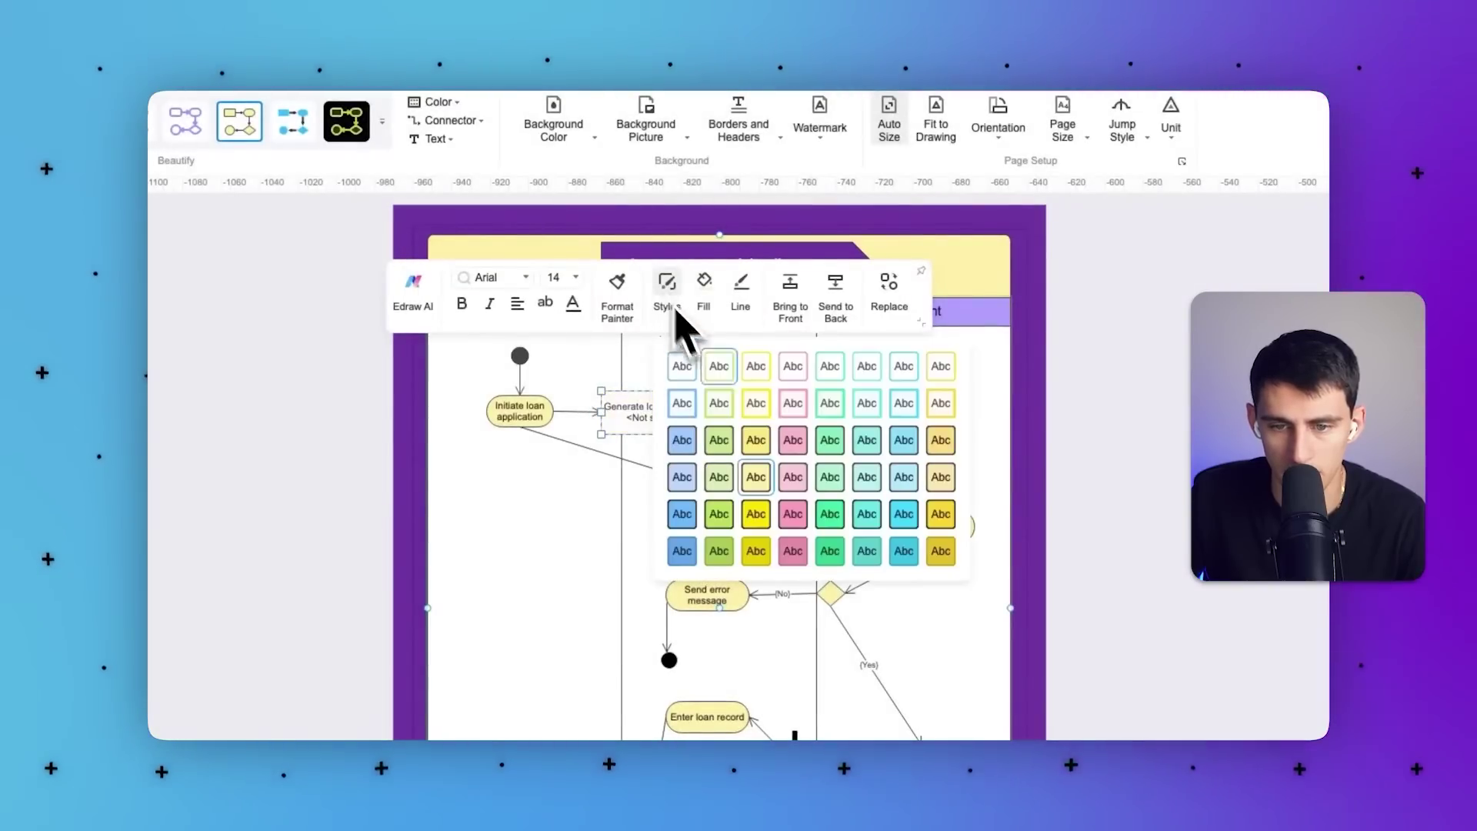
left_click(912, 411)
left_click(560, 526)
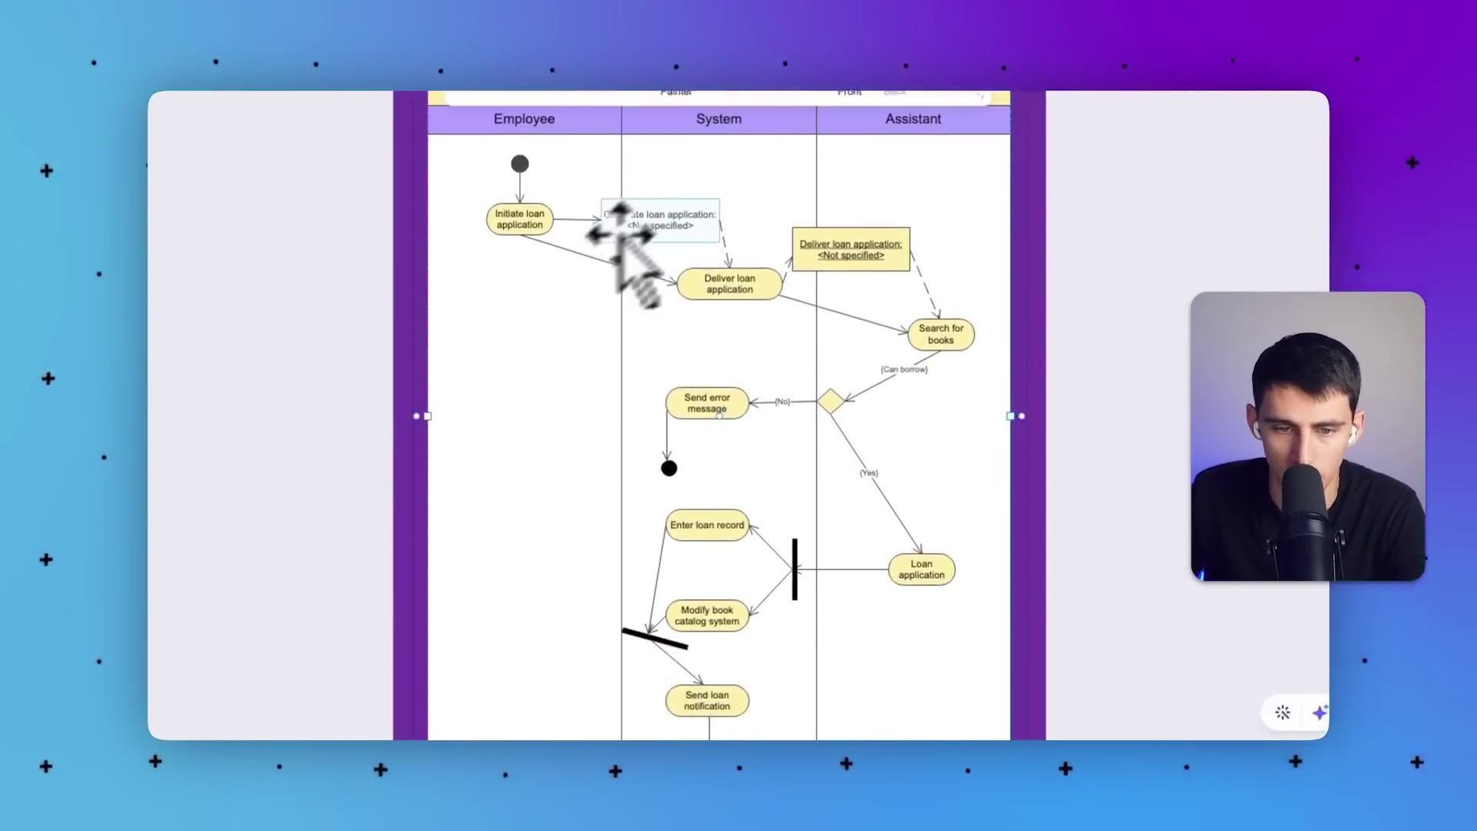
Select all connectors in the diagram.
right_click(488, 450)
right_click(329, 452)
right_click(420, 280)
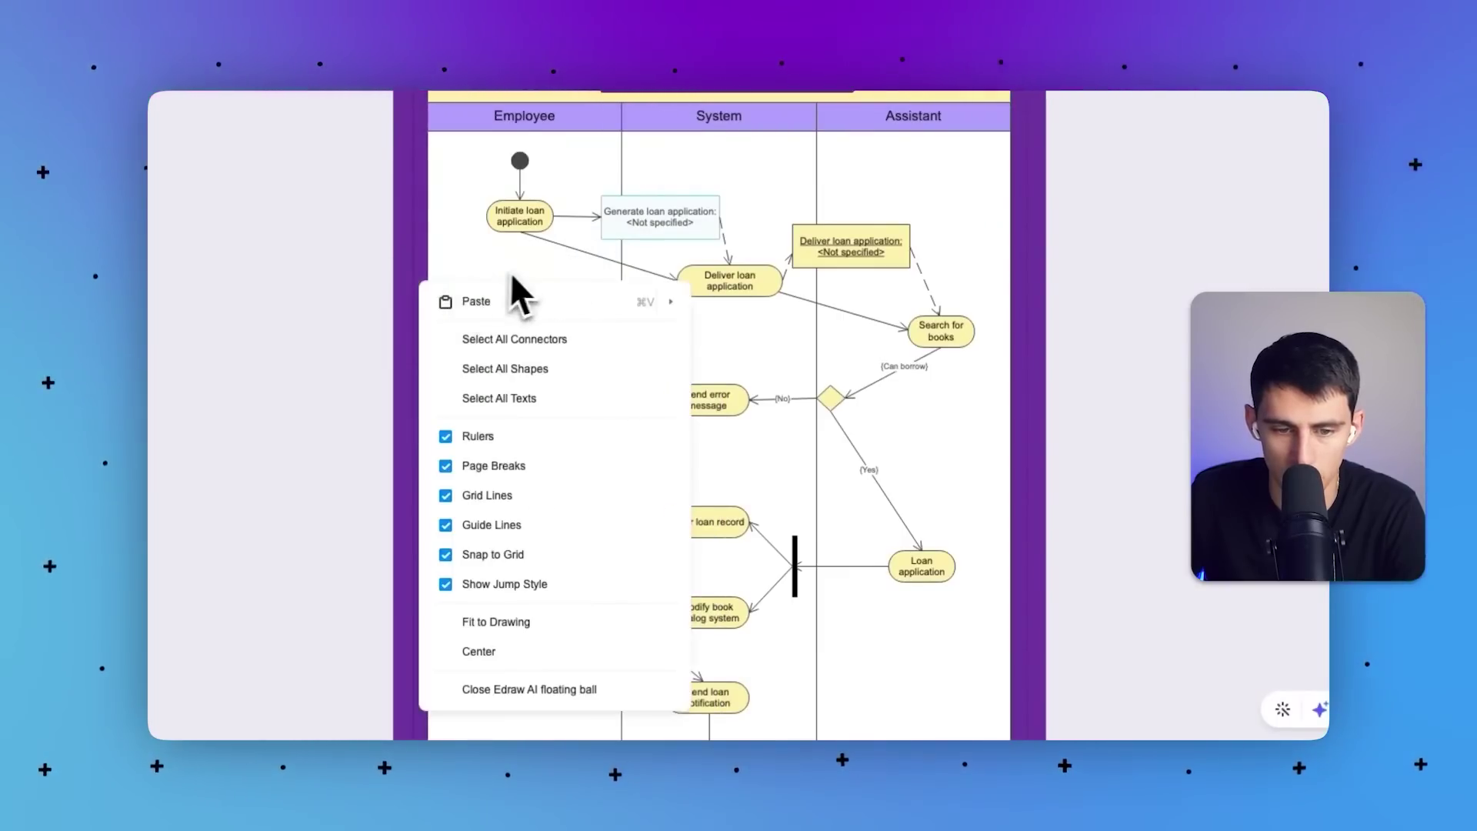
right_click(531, 267)
right_click(412, 300)
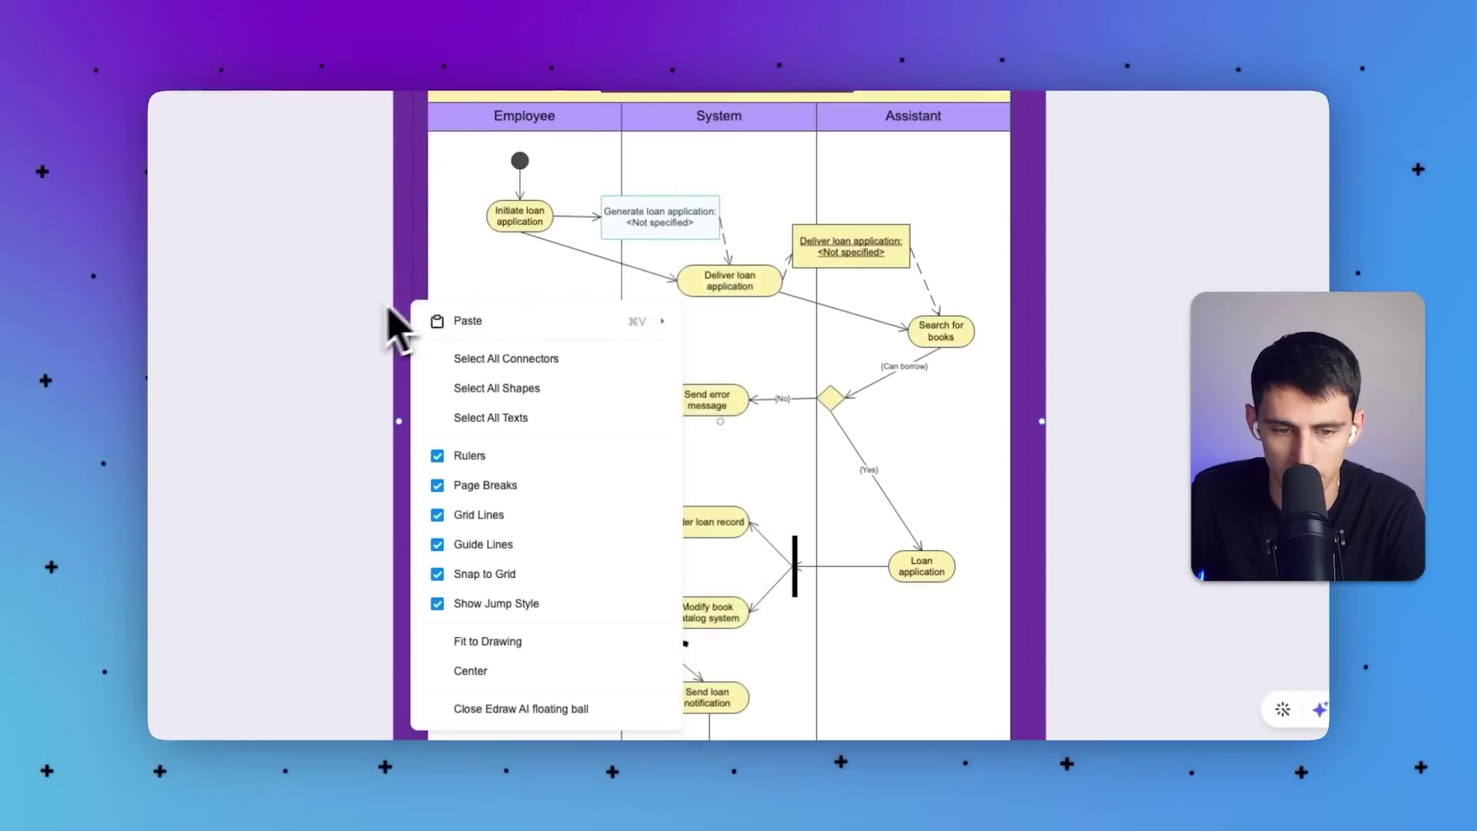
left_click(508, 359)
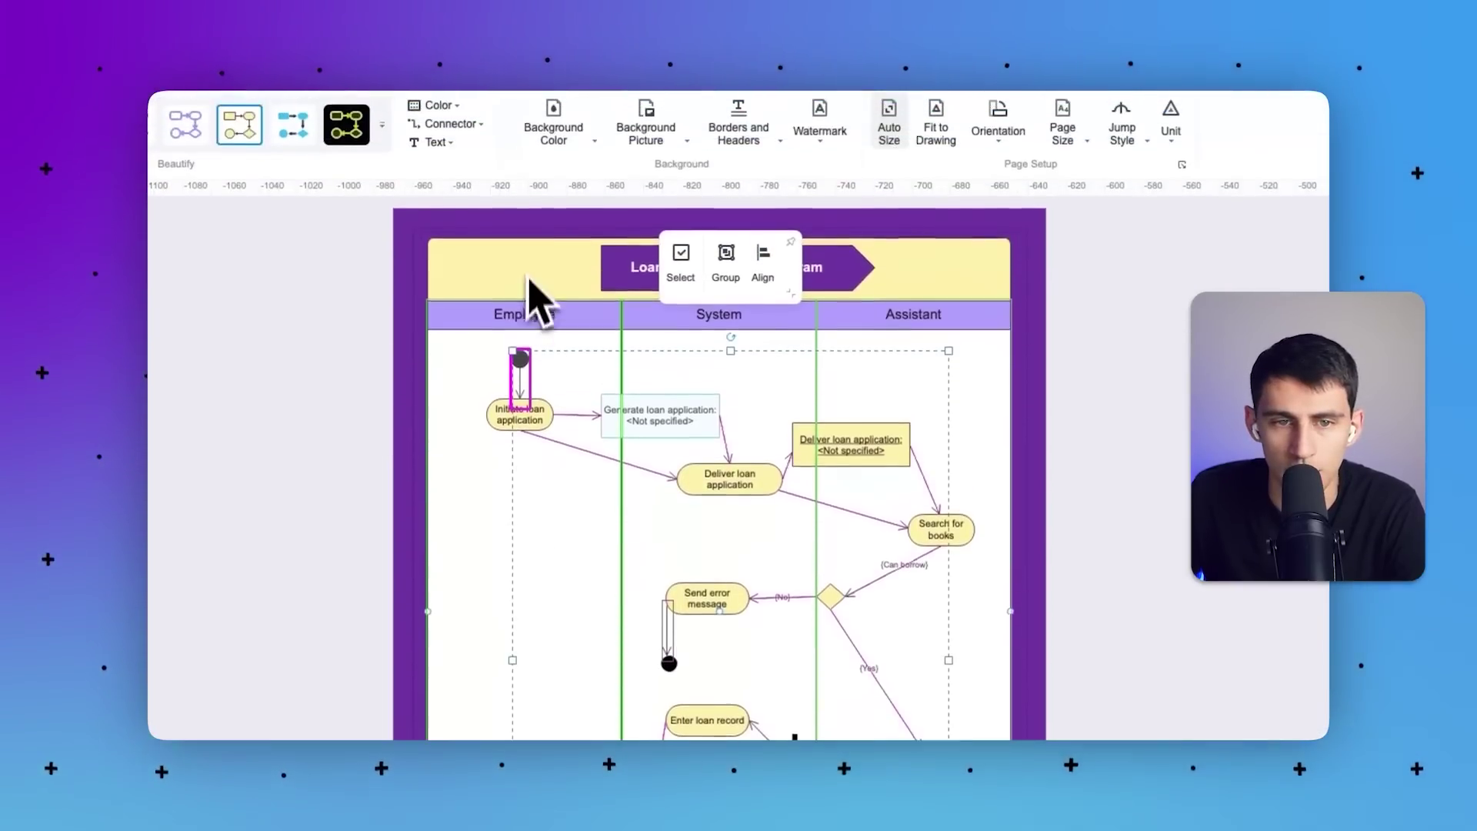
Look through the built-in connector styles without applying one, keeping all connectors selected.
left_click(460, 124)
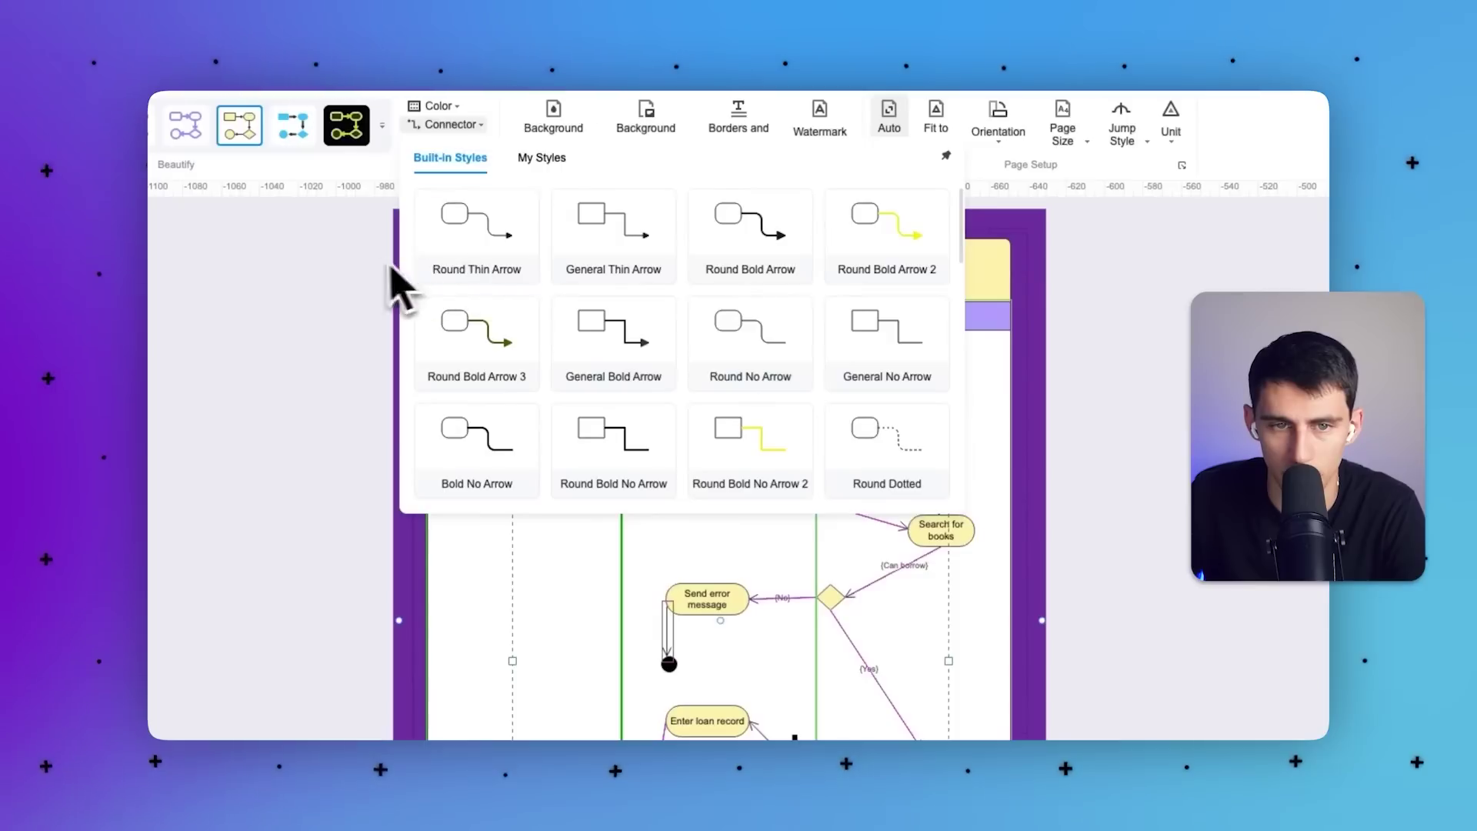
right_click(330, 503)
left_click(340, 563)
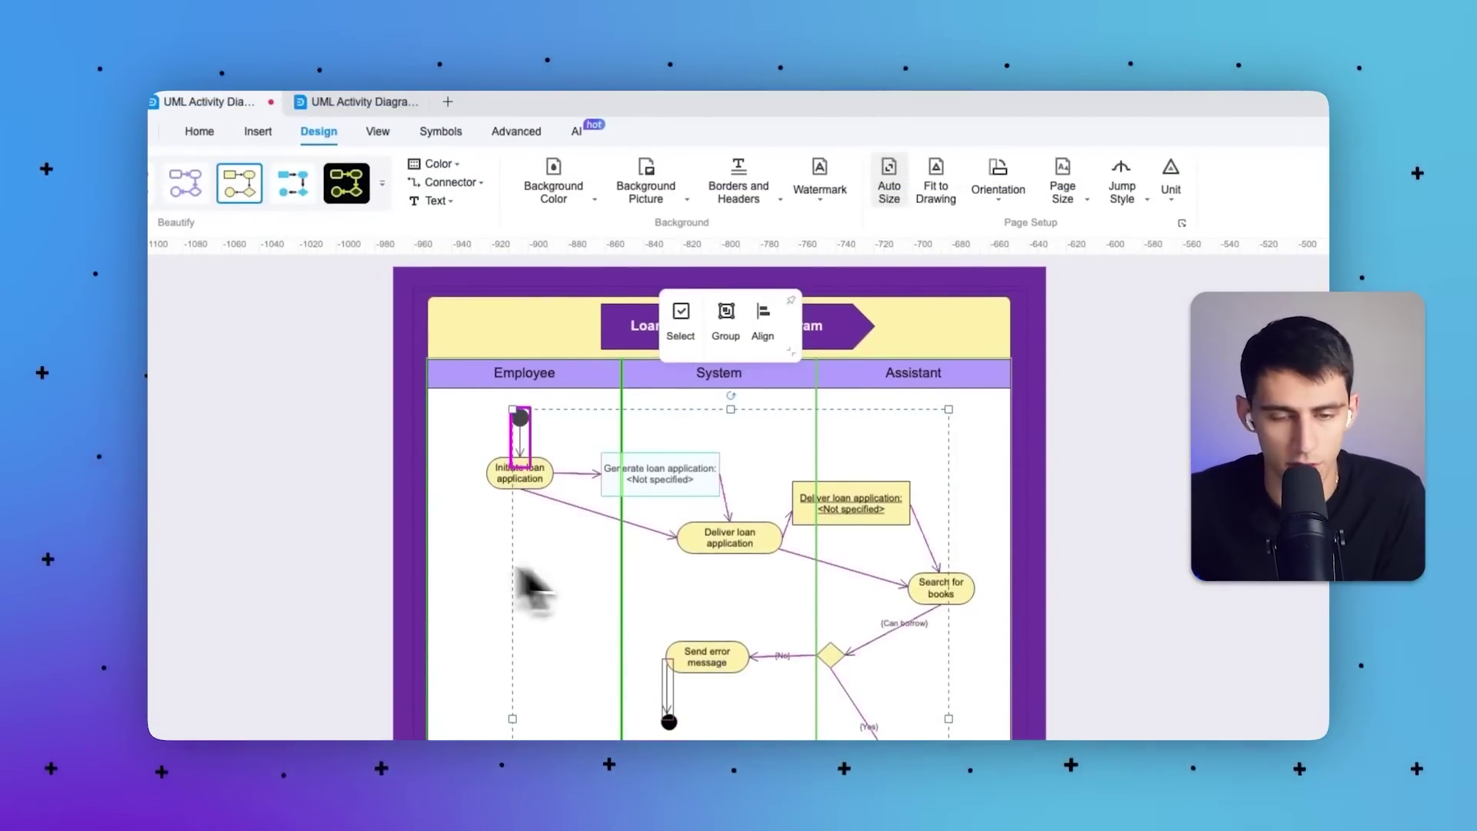
right_click(359, 541)
left_click(449, 605)
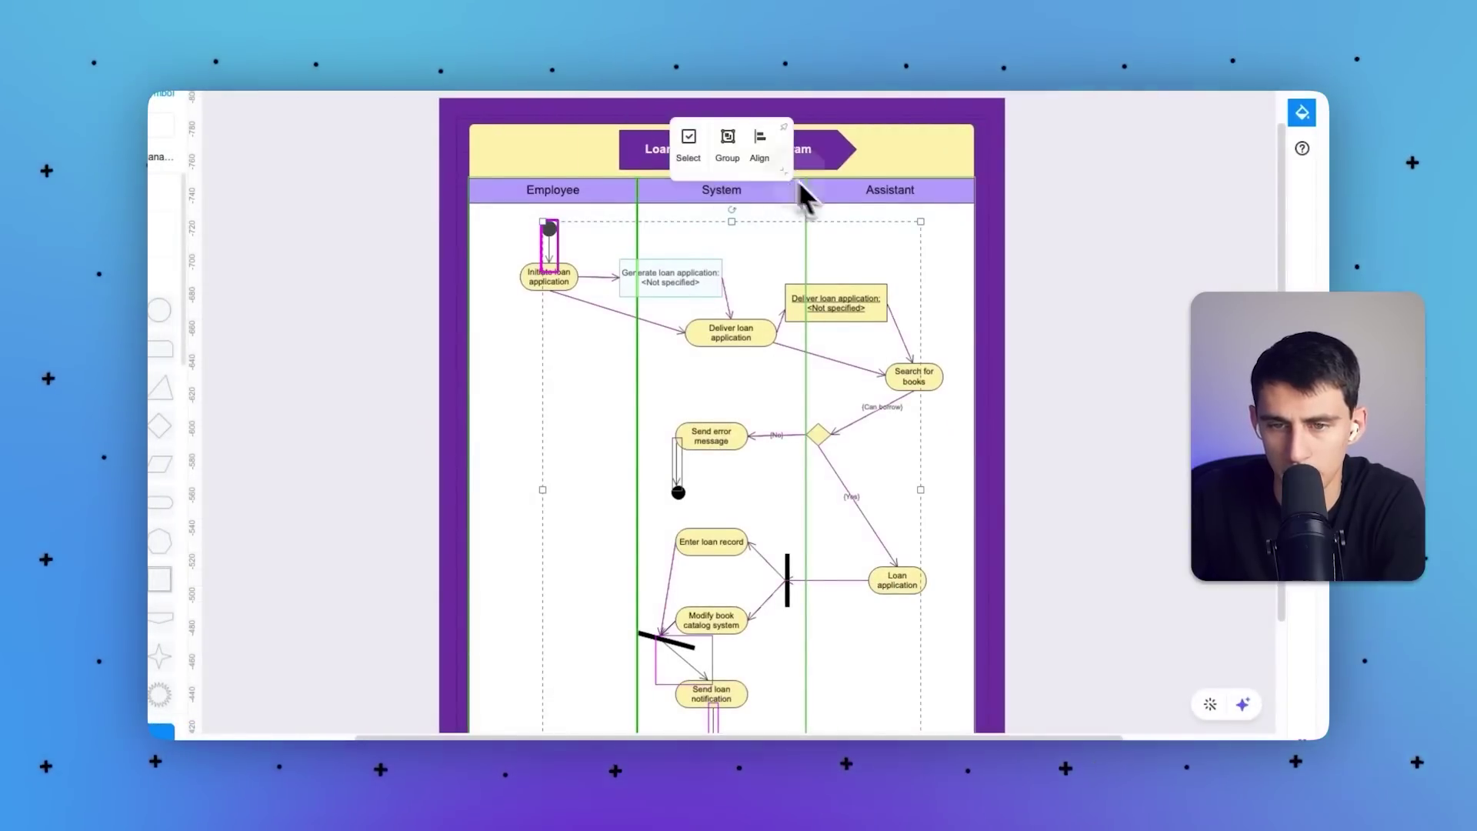
Try blue as the line color of the selected connectors, set it to black, and deselect them.
left_click(1302, 112)
left_click(1290, 223)
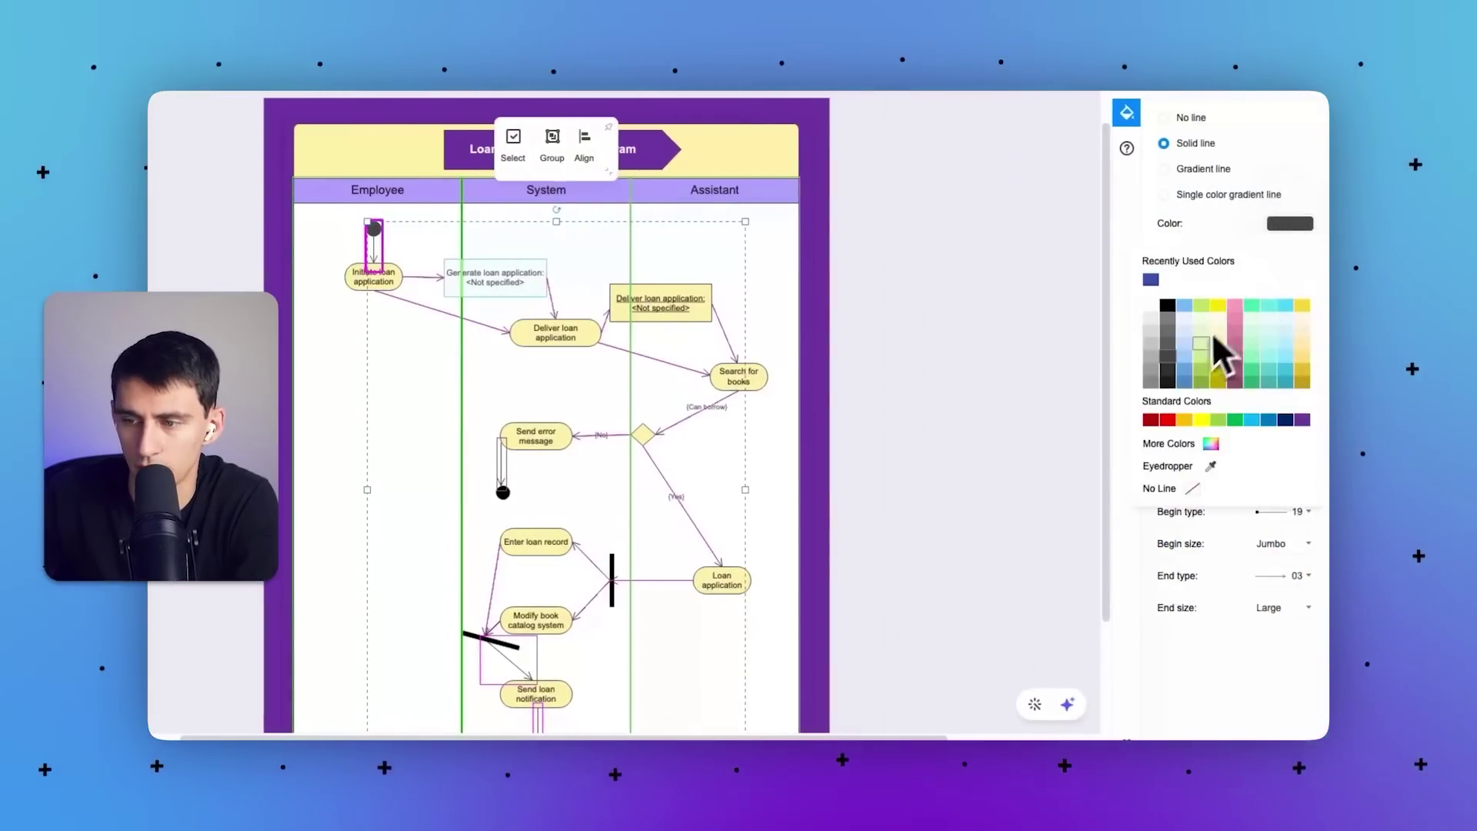
left_click(1229, 340)
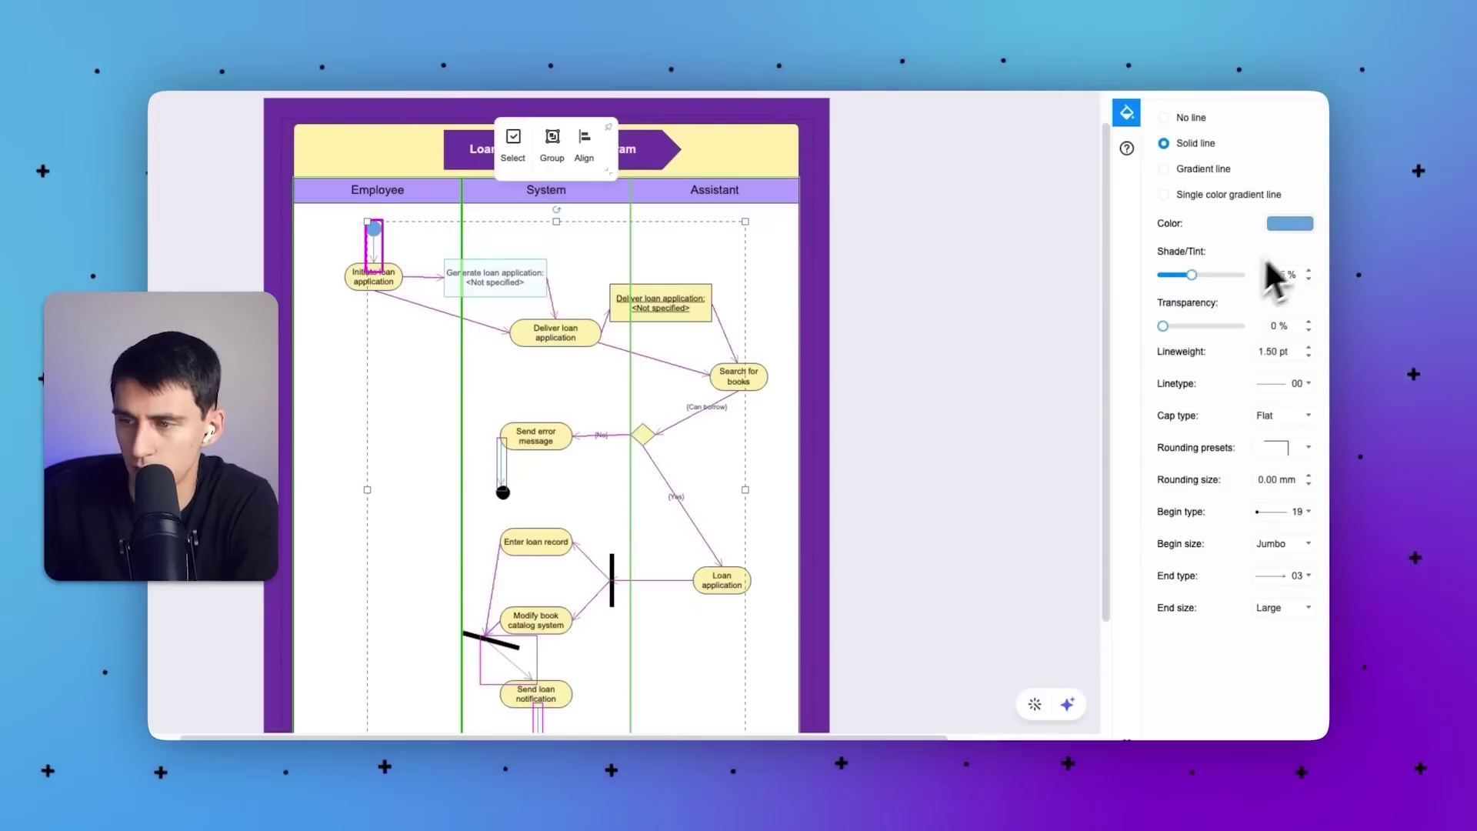
left_click(1290, 223)
left_click(1169, 308)
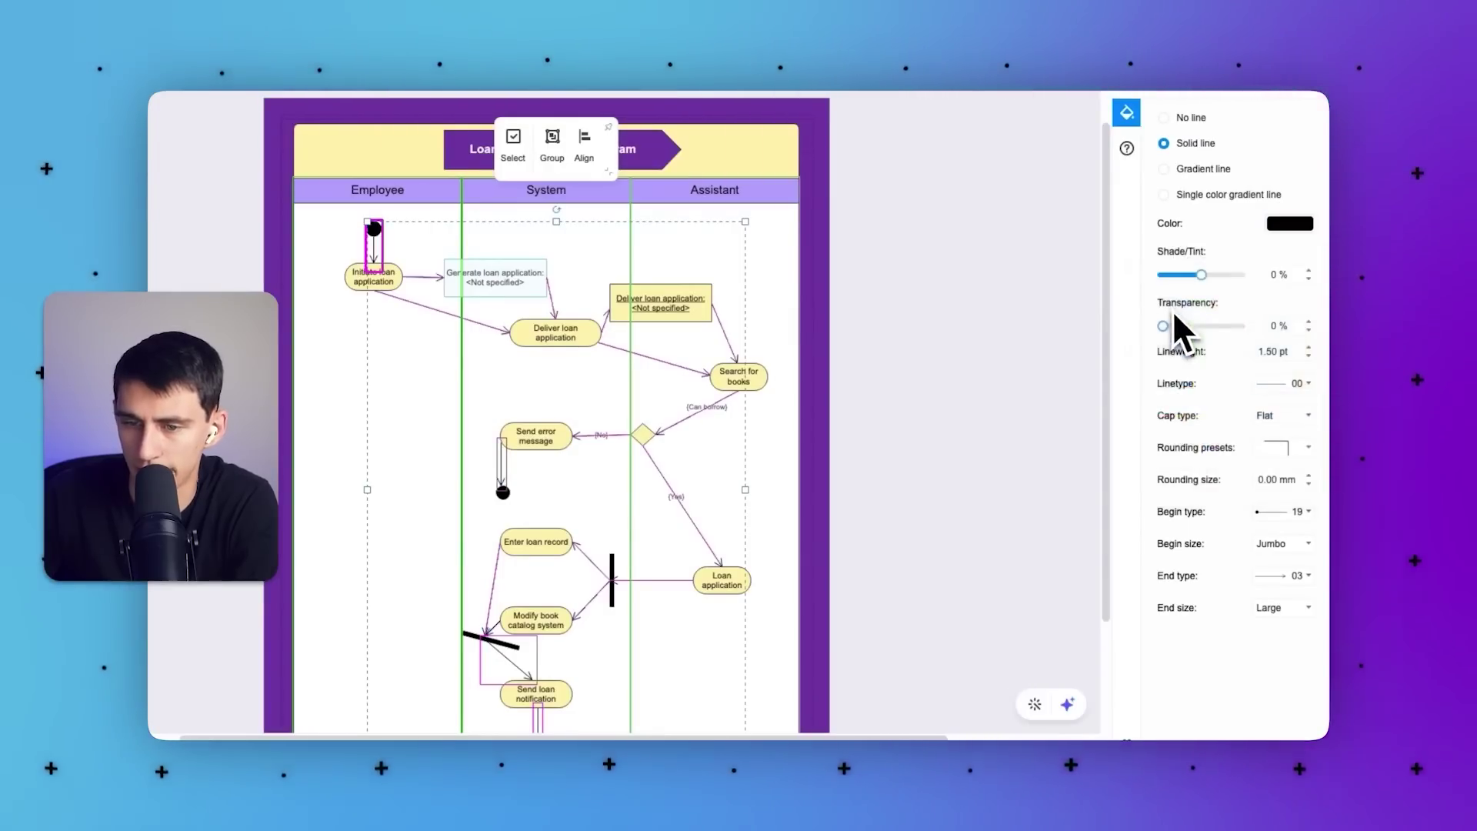
left_click(938, 352)
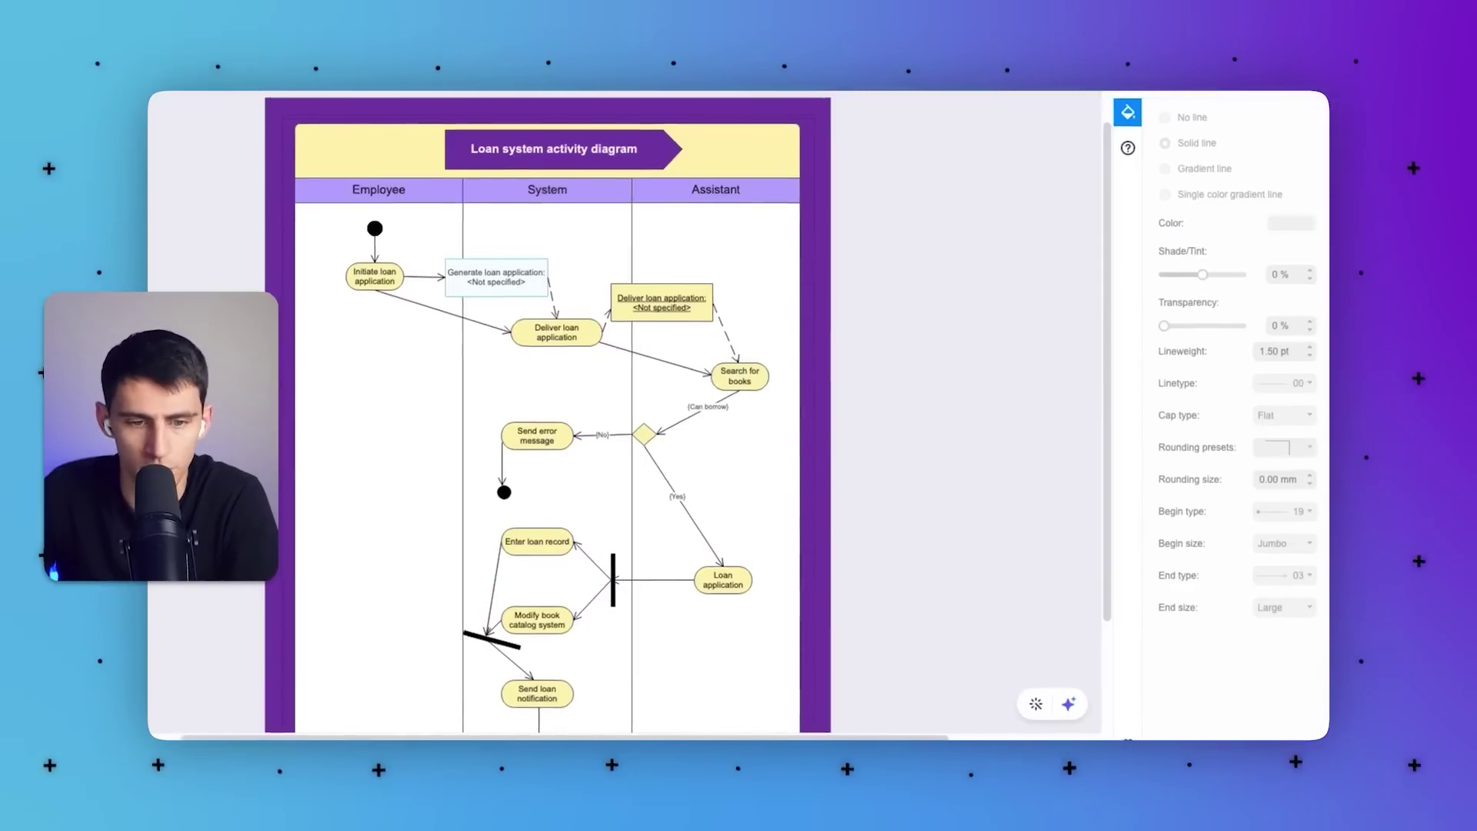
Apply the built-in Microsoft YaHei text theme to the diagram's text.
right_click(239, 385)
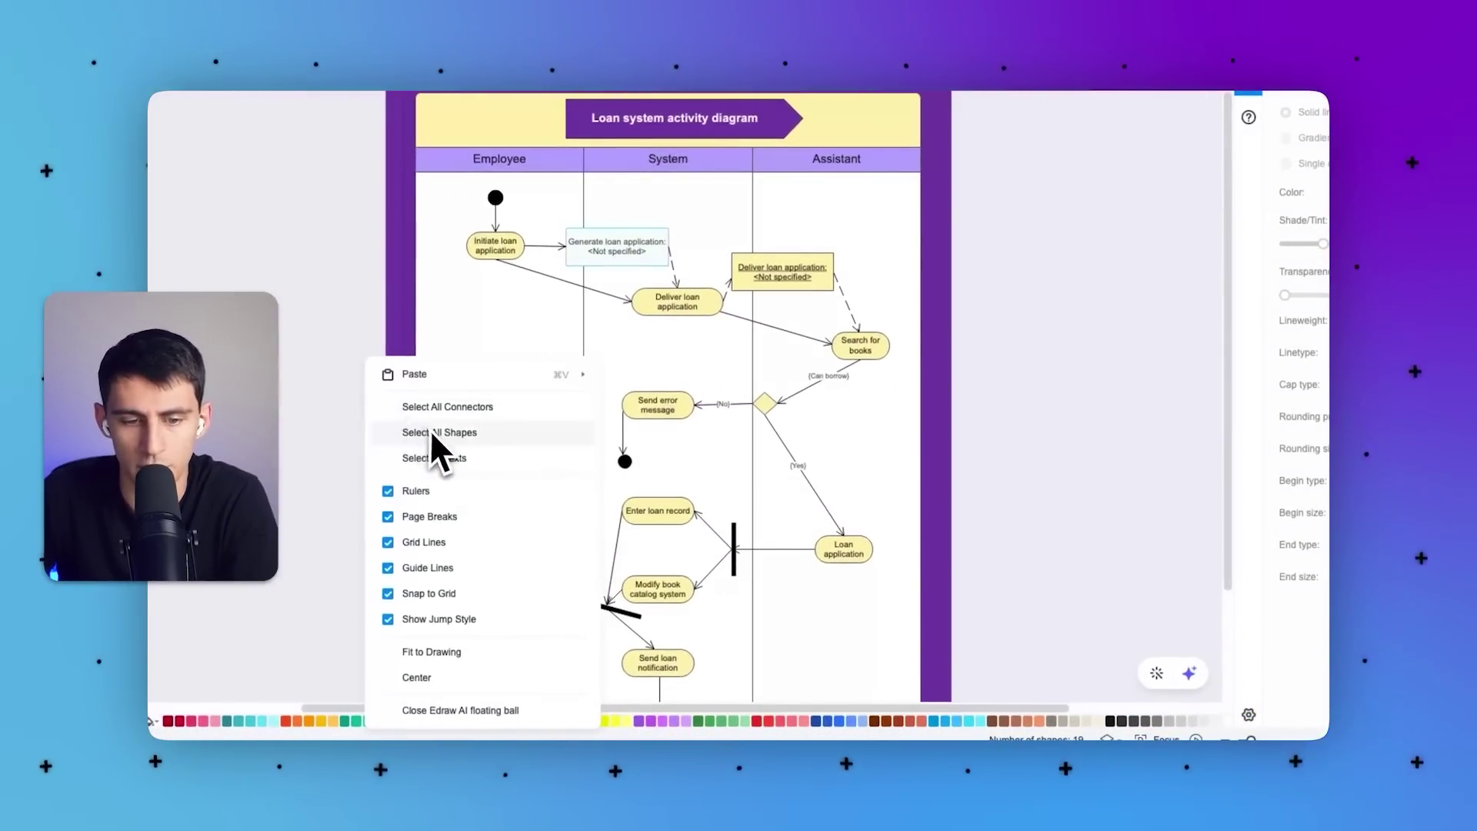
left_click(436, 454)
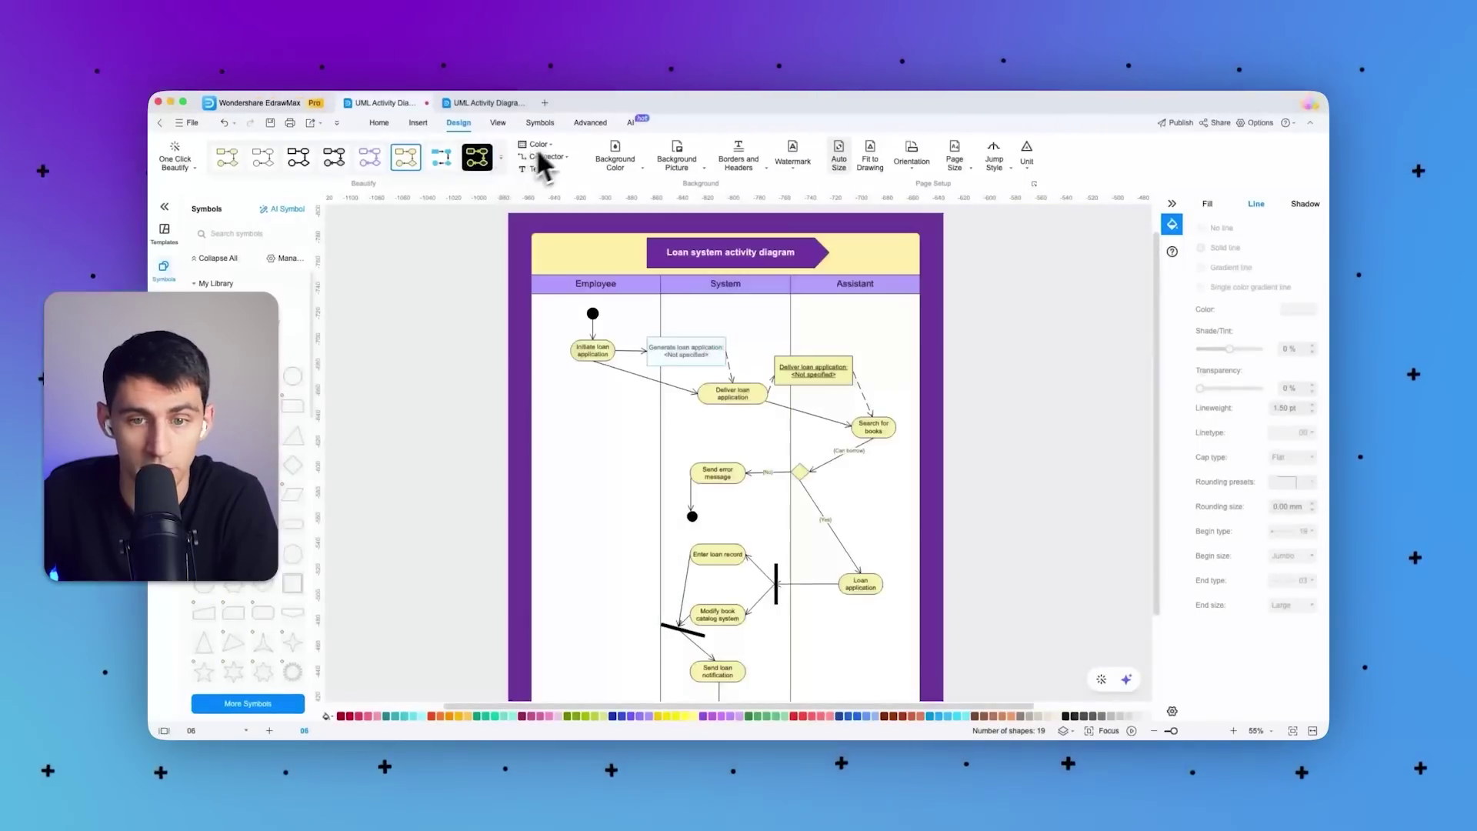
left_click(543, 170)
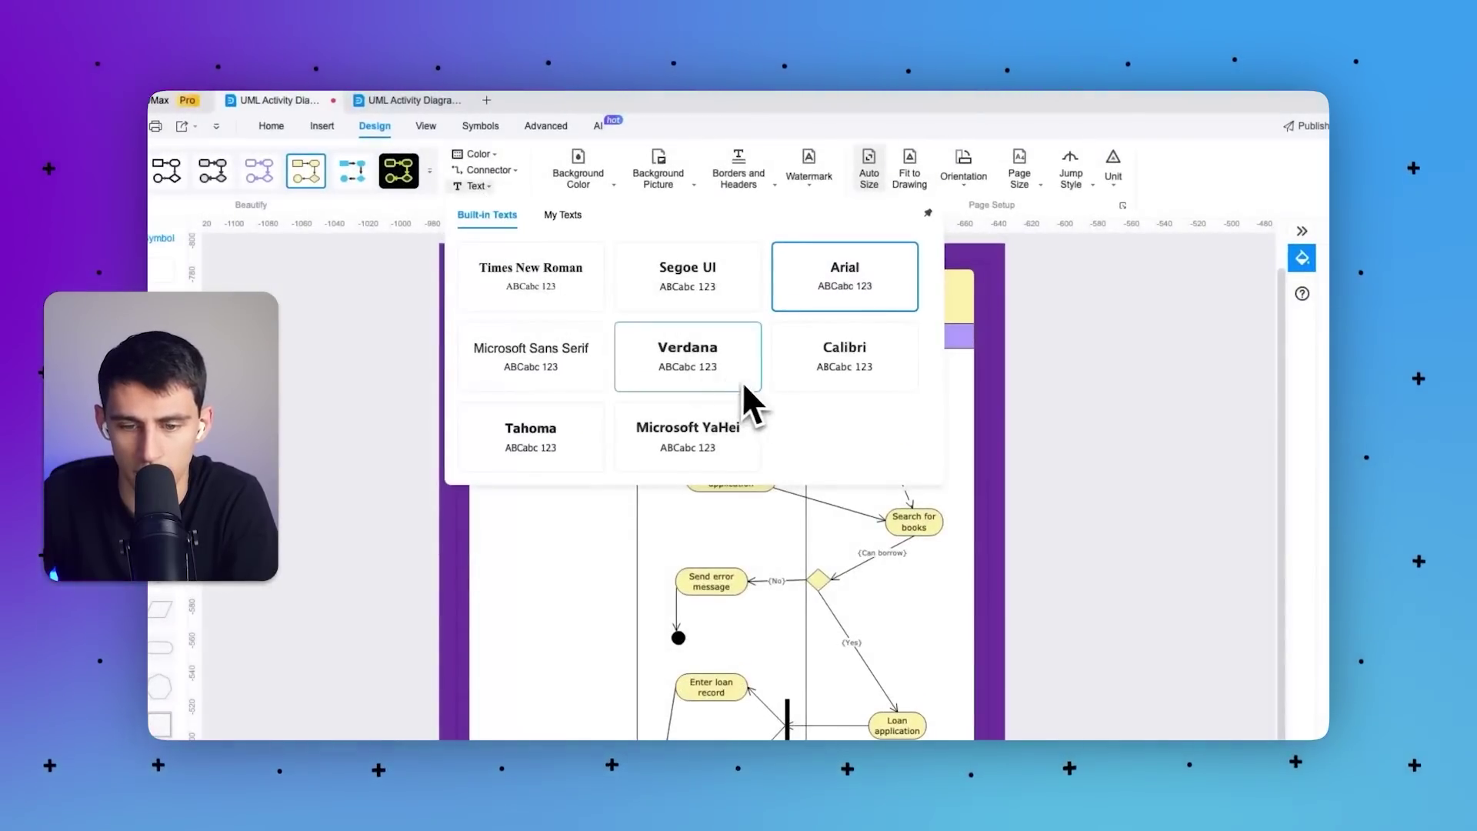
left_click(715, 428)
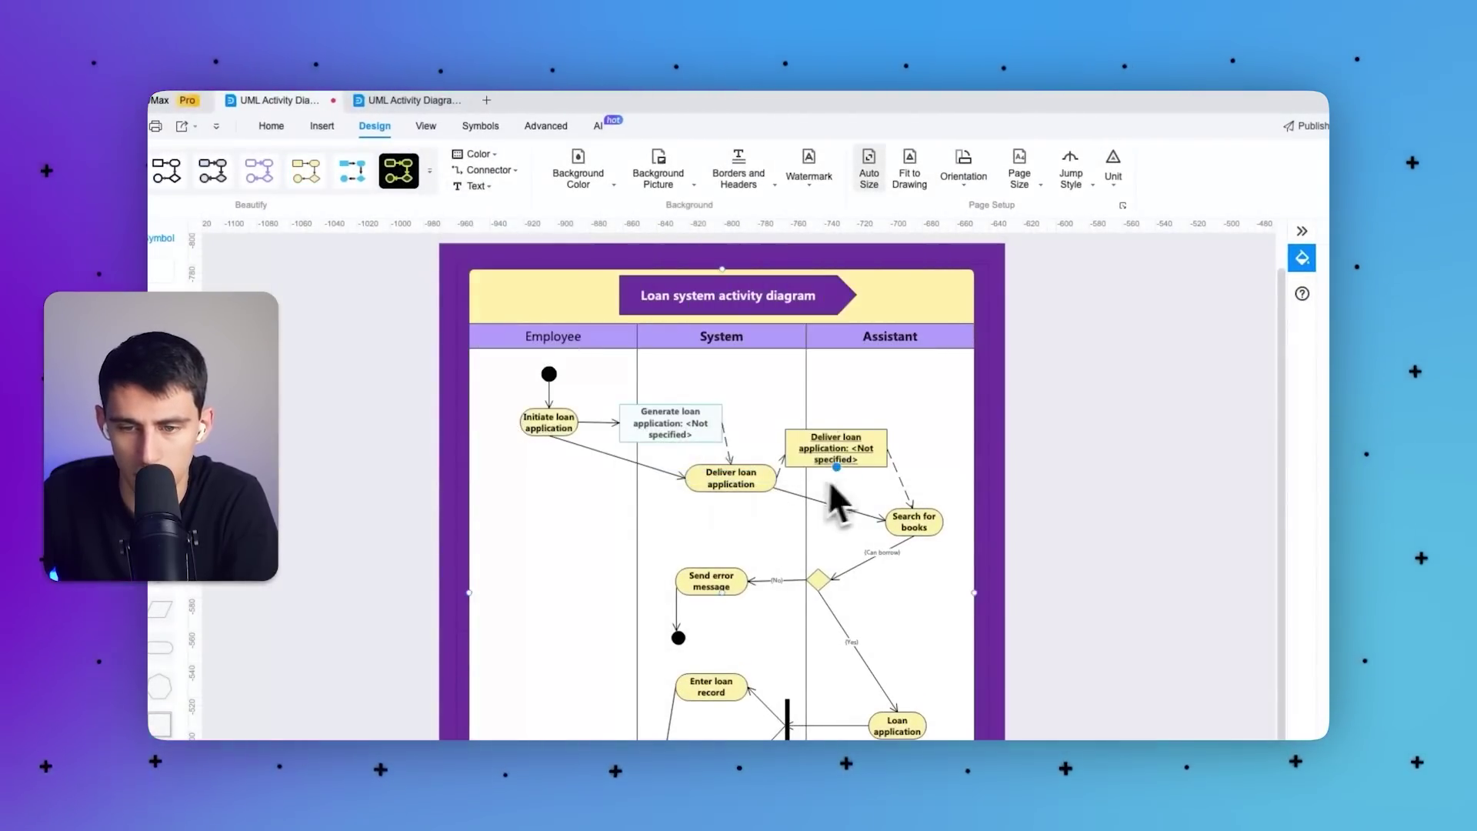